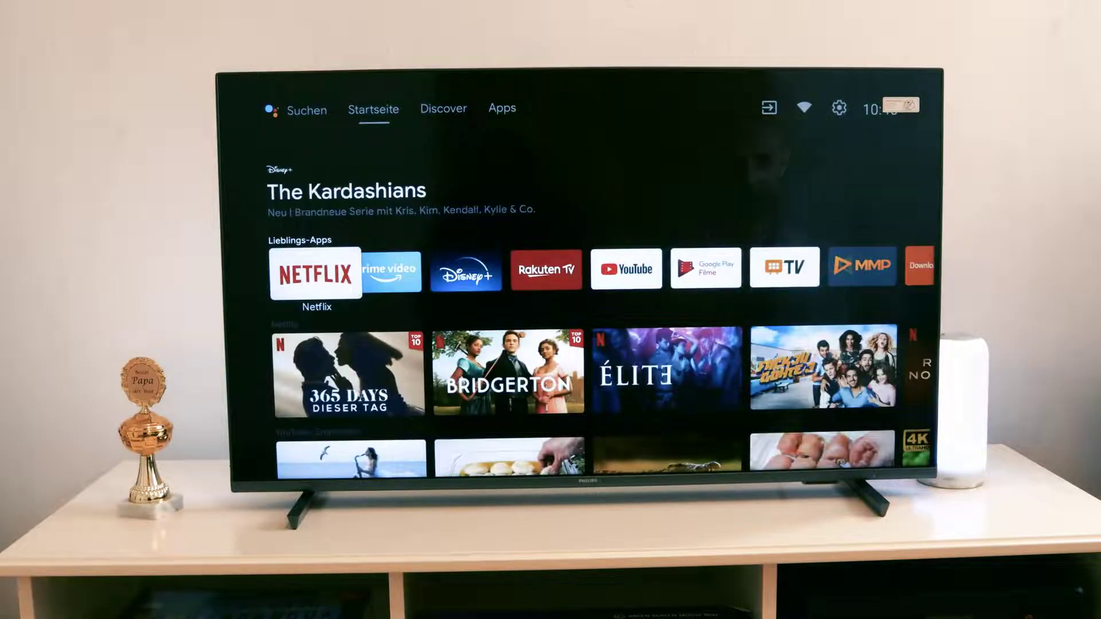
# Launch ChromeTV from the Lieblings-Apps favourites row
pyautogui.press('Right')
pyautogui.press('Right')
pyautogui.press('Right')
pyautogui.press('Right')
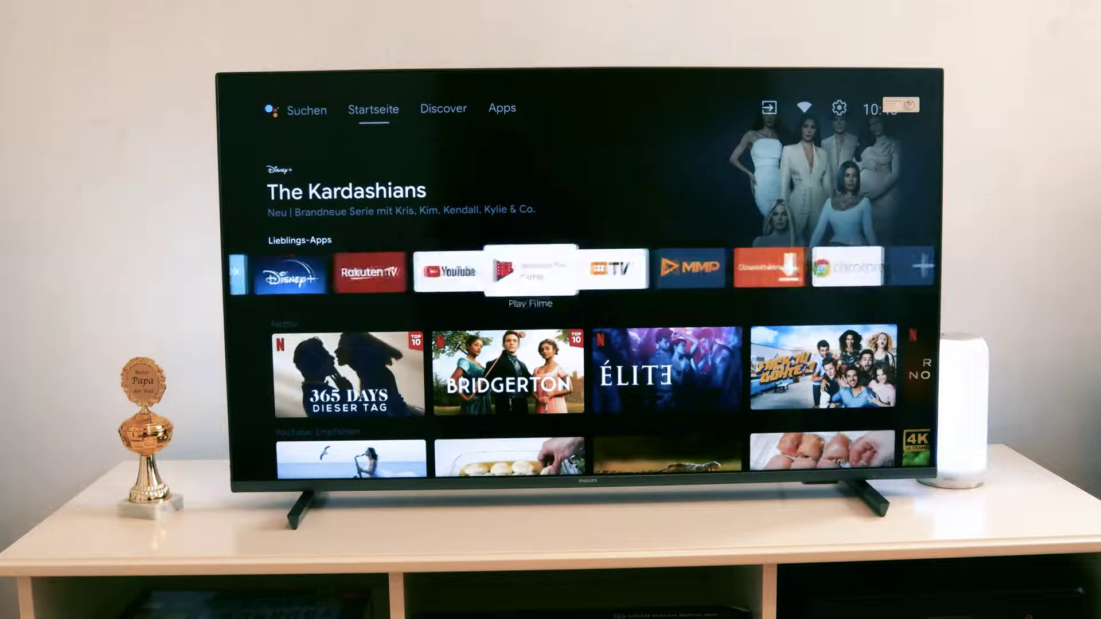
pyautogui.press('Right')
pyautogui.press('Right')
pyautogui.press('Right')
pyautogui.press('Right')
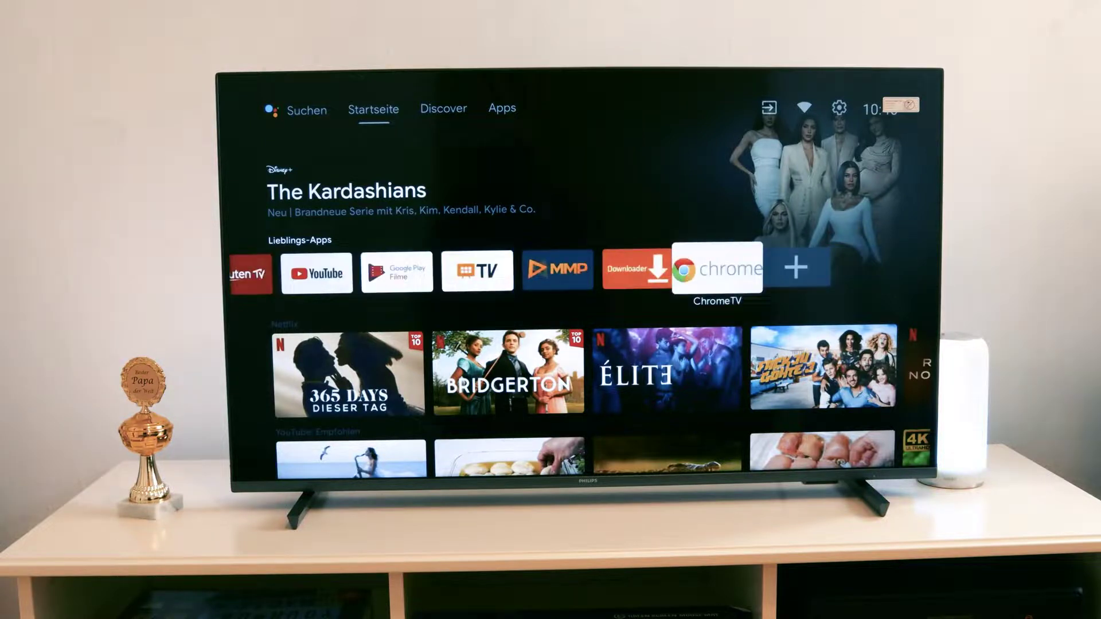
pyautogui.press('Return')
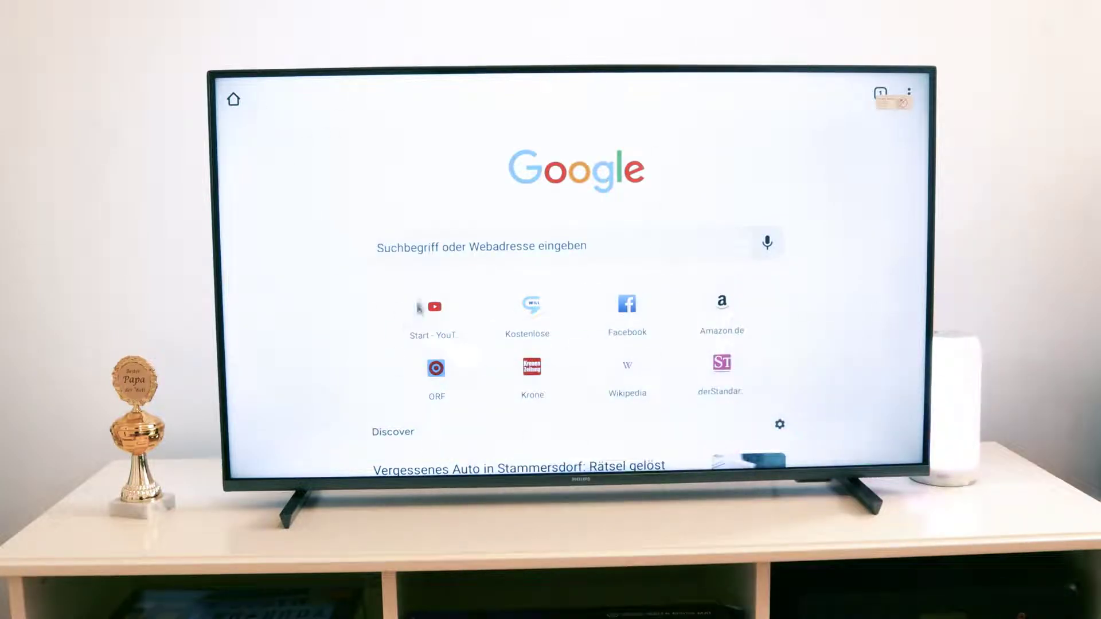
# Search for ictfix from history and open the ictfix.net result
pyautogui.click(435, 250)
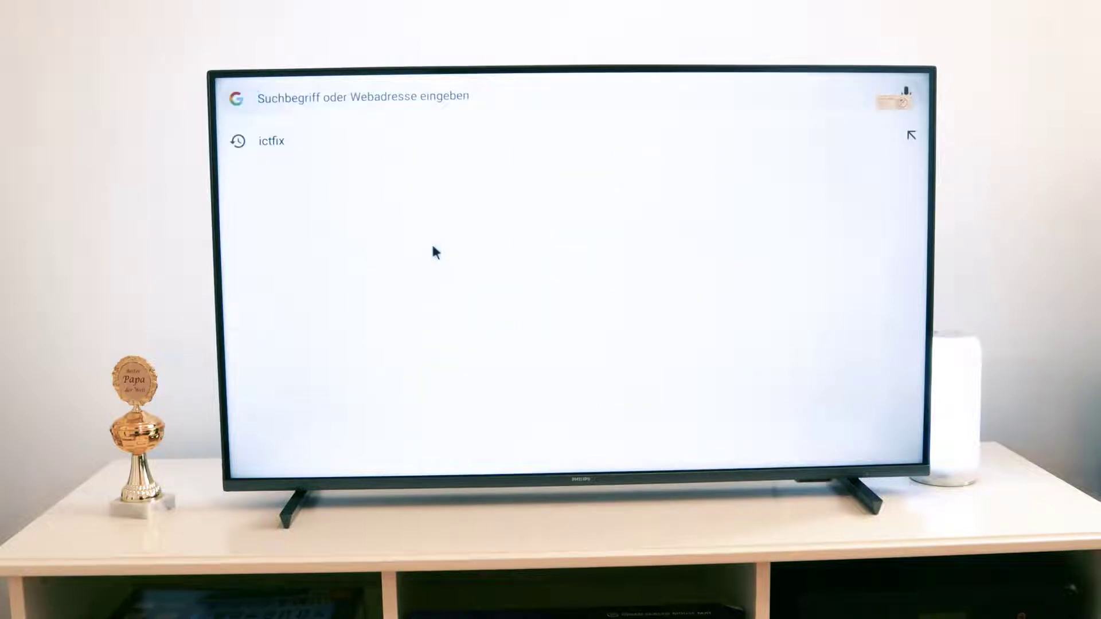
pyautogui.click(280, 138)
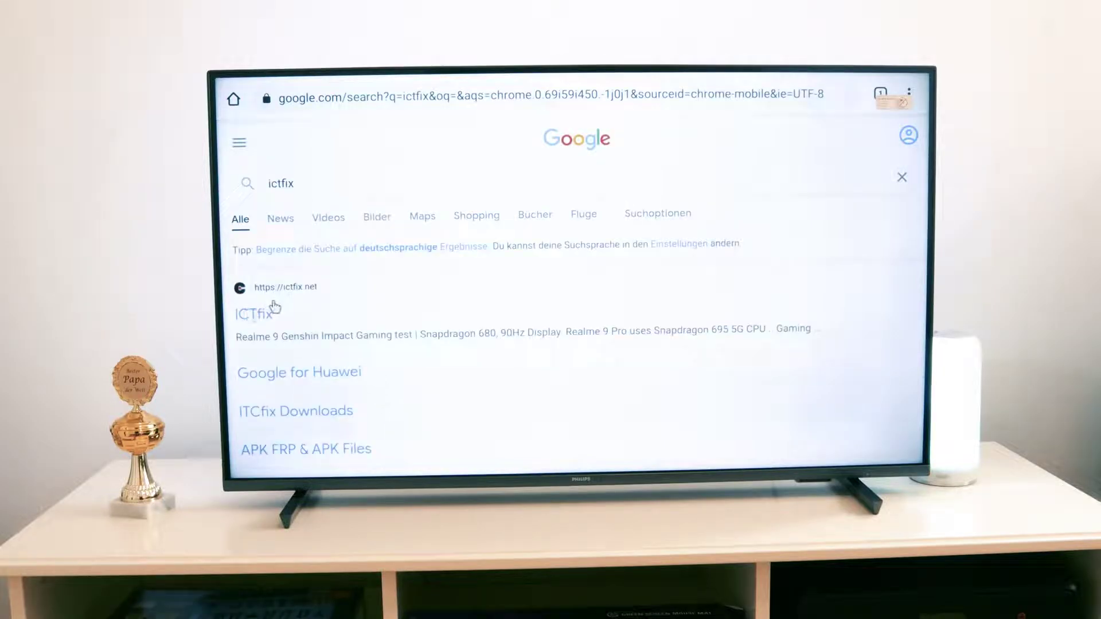
pyautogui.click(276, 312)
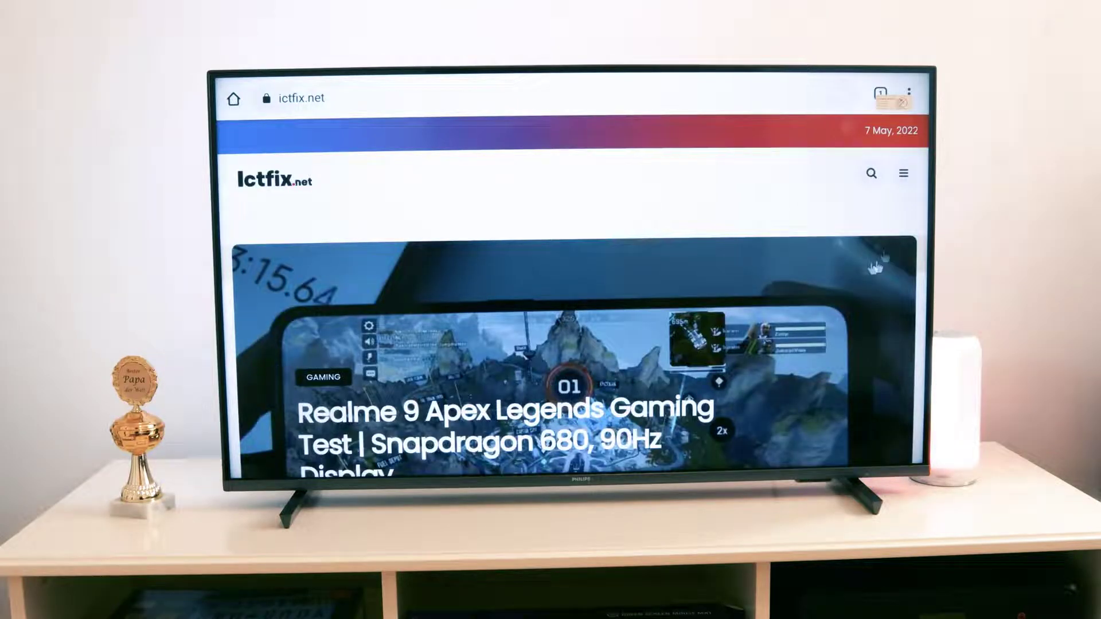
# Open 'APK For Android TV' from the site menu and close the advertisement
pyautogui.click(904, 183)
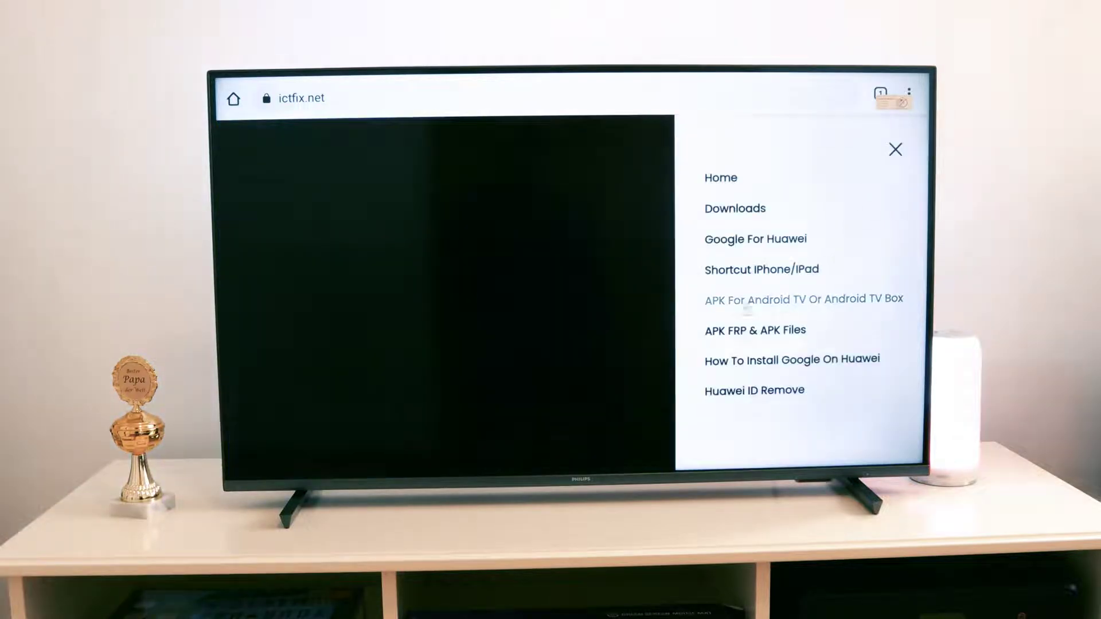
pyautogui.click(744, 308)
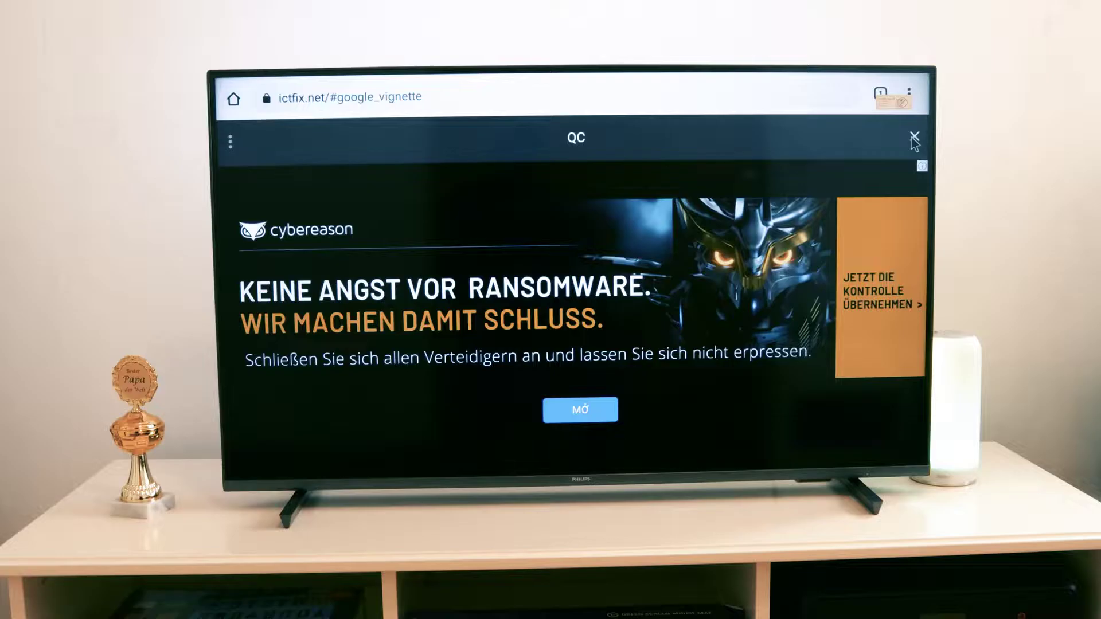
pyautogui.click(913, 139)
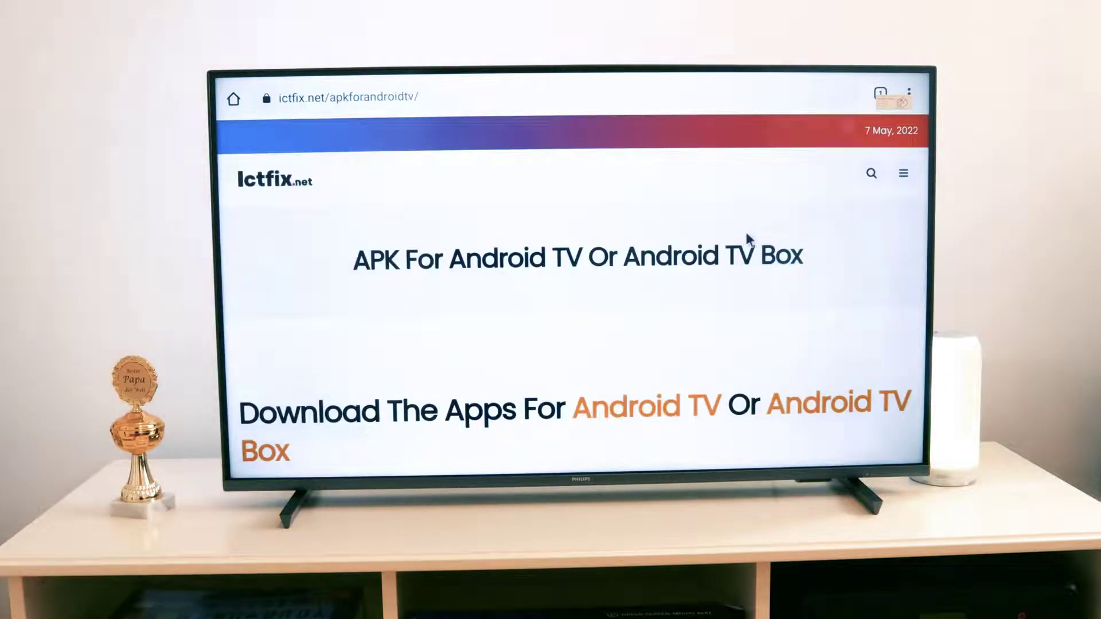
pyautogui.scroll(-1, 573, 306)
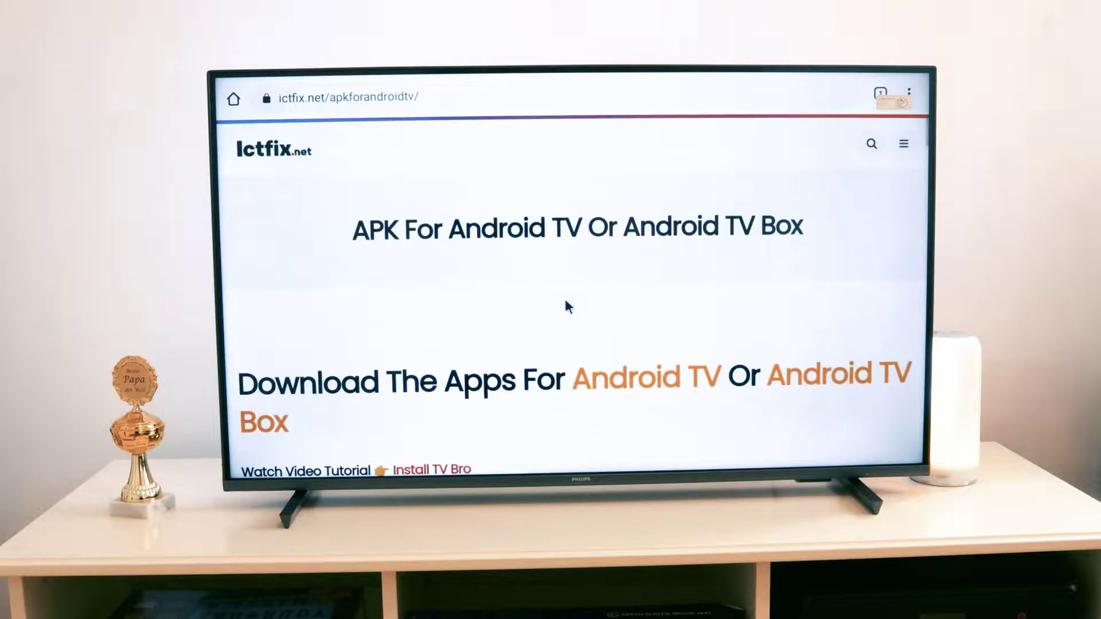
pyautogui.scroll(-2, 569, 303)
pyautogui.scroll(-1, 565, 303)
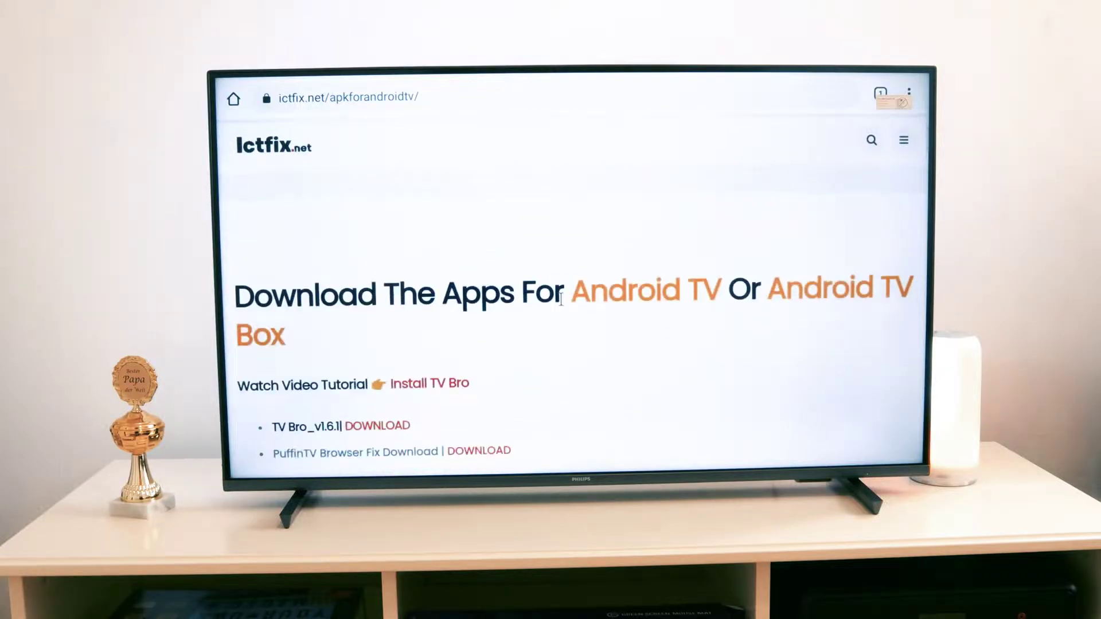
pyautogui.scroll(-1, 562, 302)
pyautogui.scroll(-3, 561, 303)
pyautogui.scroll(-2, 560, 305)
pyautogui.scroll(-1, 560, 305)
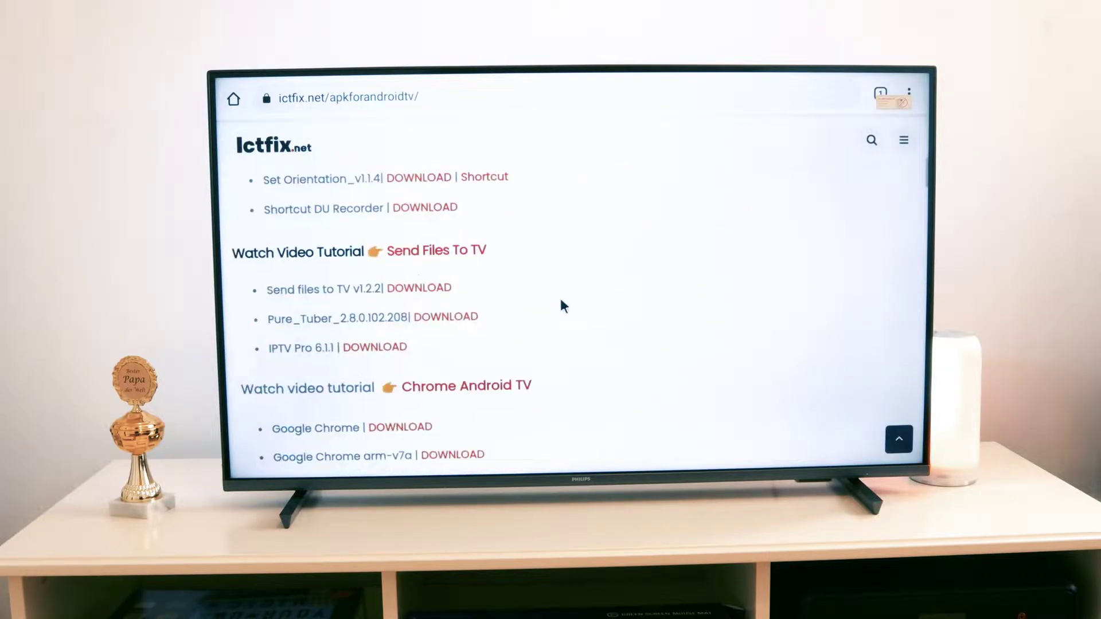
pyautogui.scroll(-2, 561, 306)
pyautogui.scroll(-3, 562, 306)
pyautogui.scroll(-1, 560, 306)
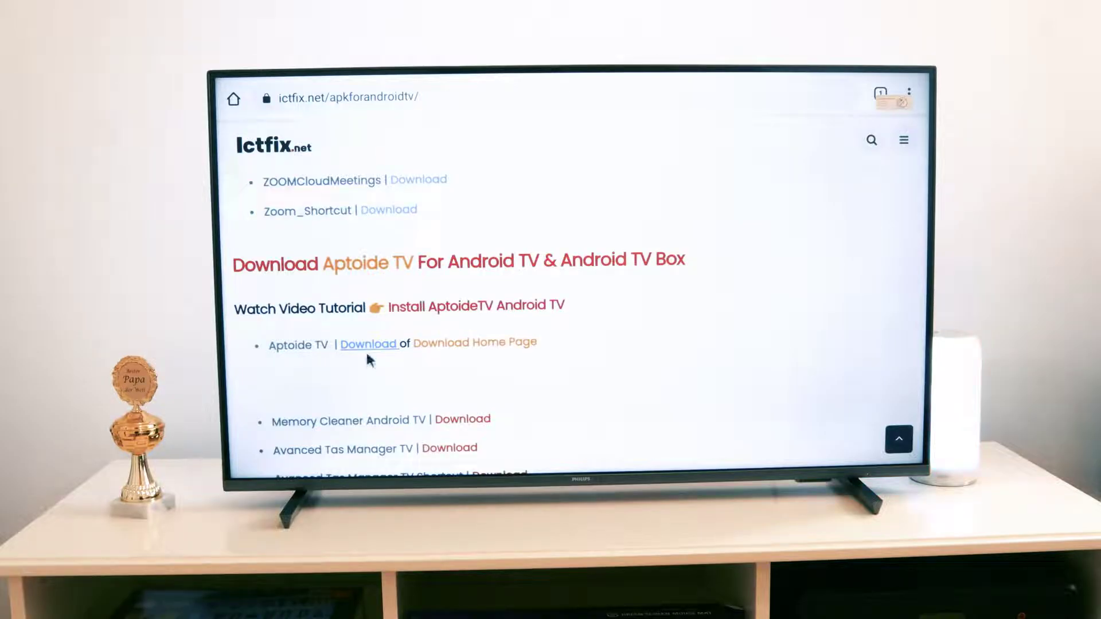
# Download AptoideTV-5.1.2.apk from the Aptoide TV section, keeping it despite the warning
pyautogui.click(368, 347)
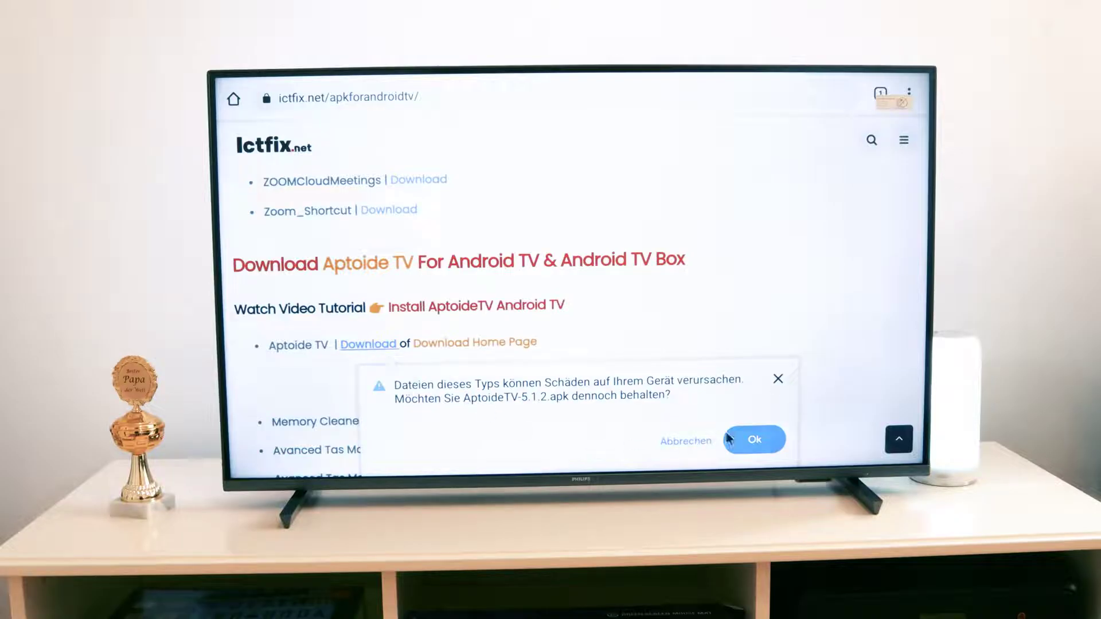
pyautogui.click(770, 442)
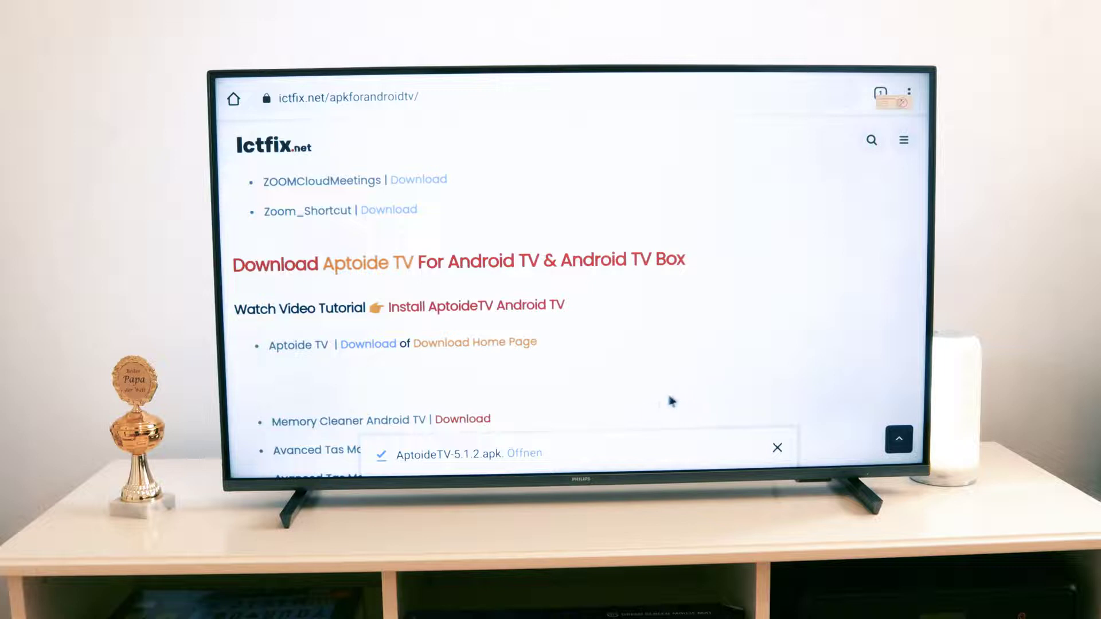
# Install the Aptoide TV file with APK Installer (NUR DIESMAL), dismissing the Play Protect warning
pyautogui.click(527, 453)
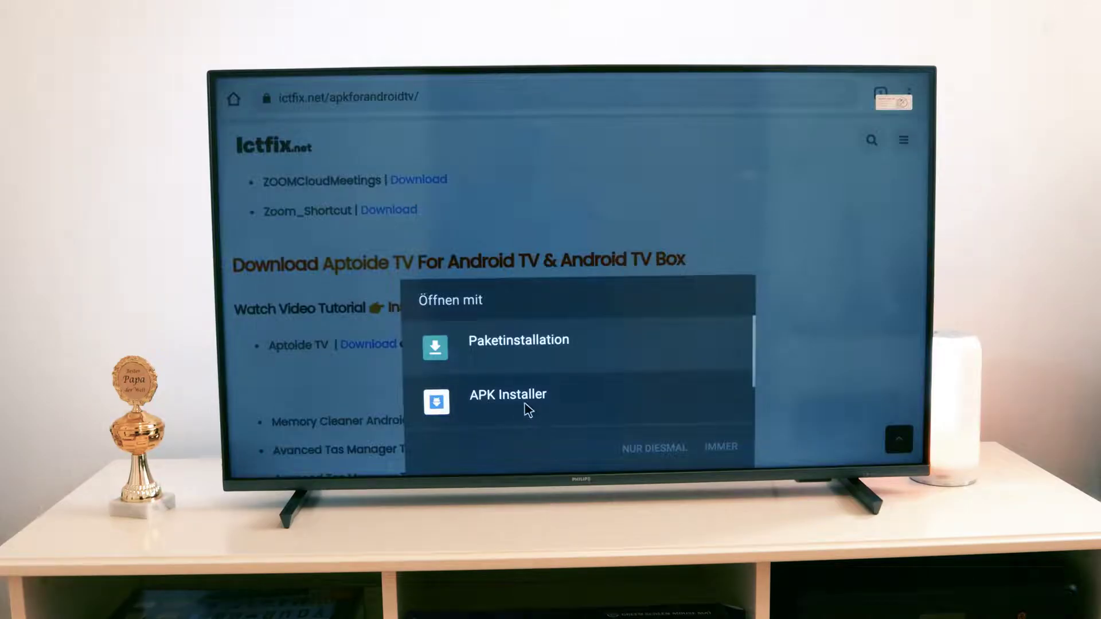
pyautogui.click(523, 404)
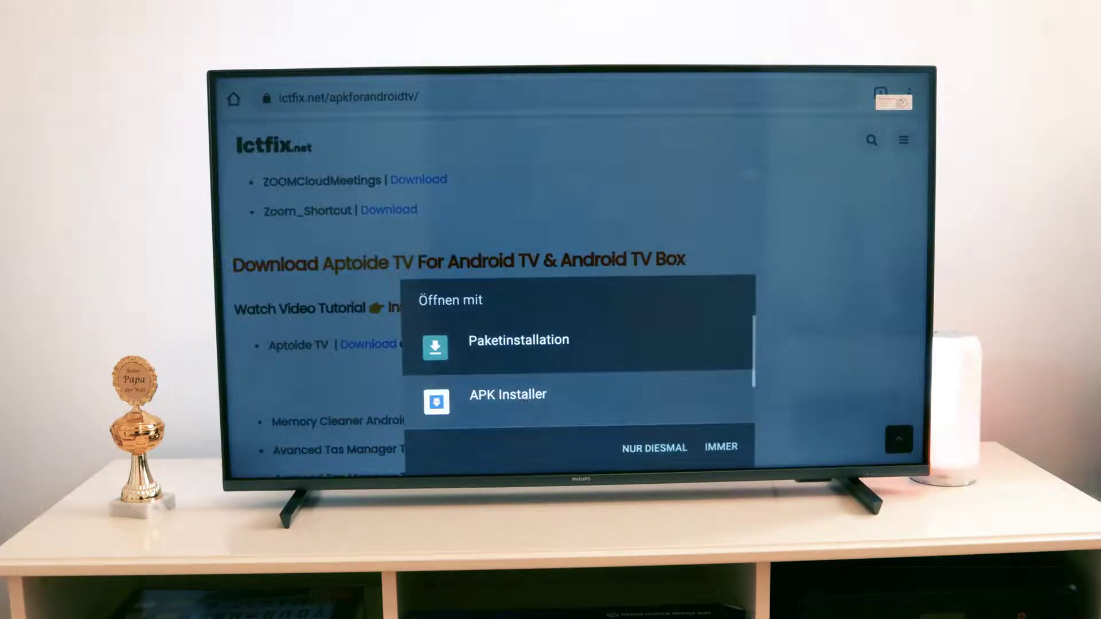
pyautogui.click(649, 455)
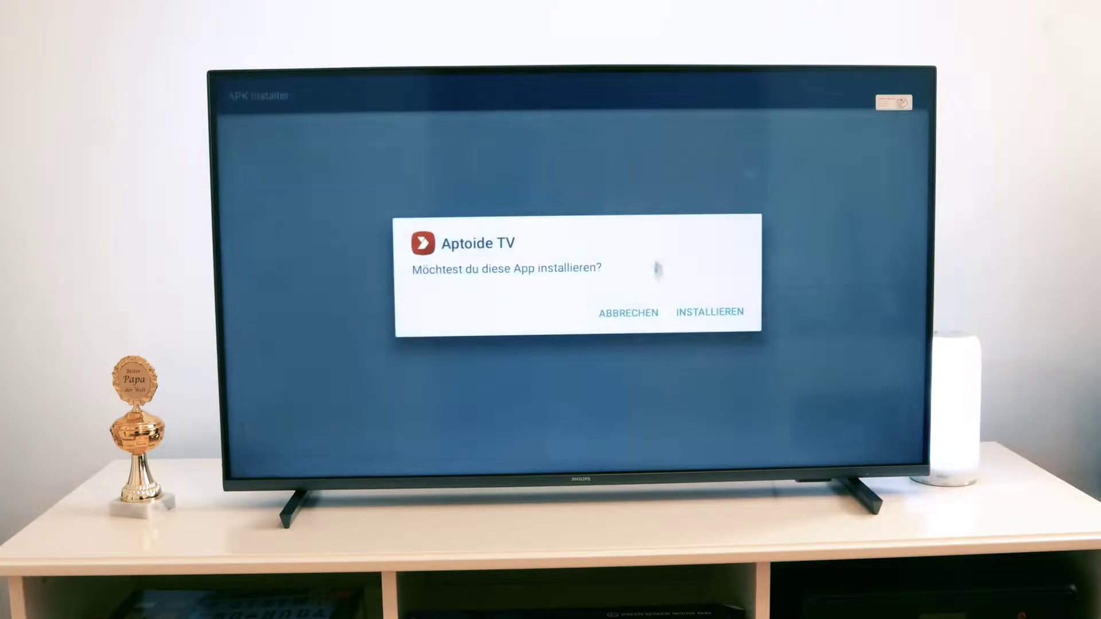
pyautogui.click(699, 317)
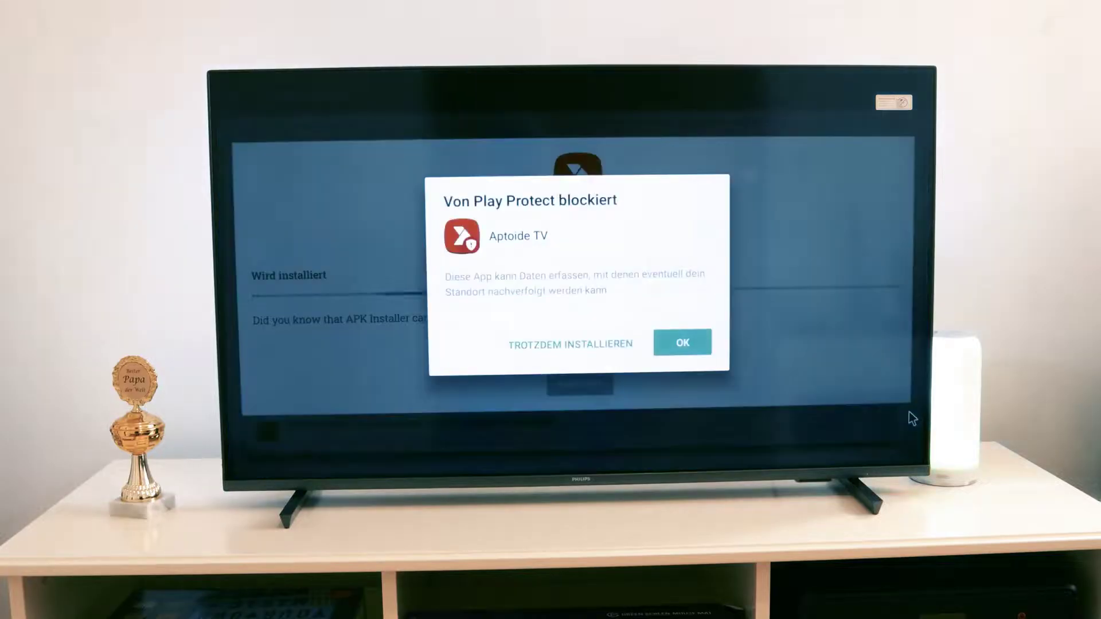
pyautogui.click(687, 339)
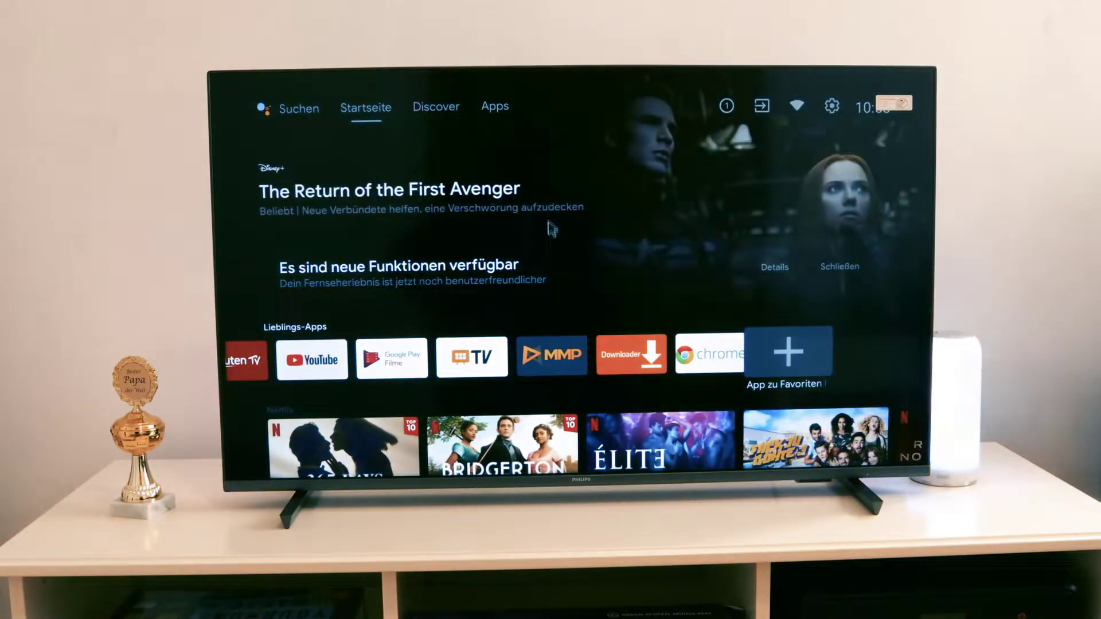
pyautogui.scroll(-2, 555, 228)
pyautogui.scroll(2, 378, 93)
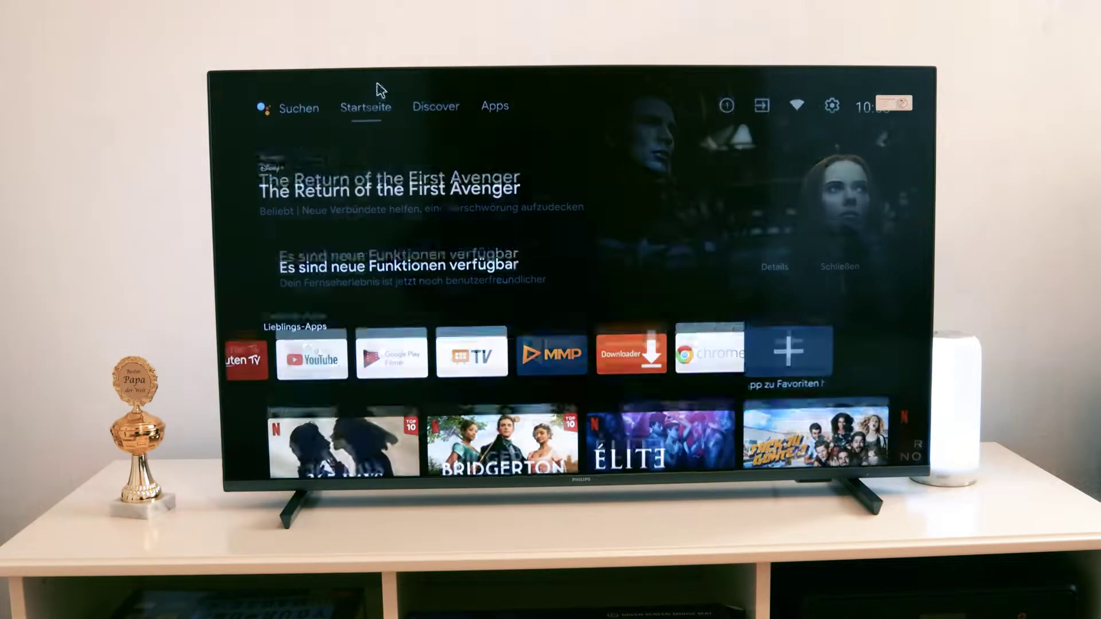
pyautogui.scroll(-1, 413, 184)
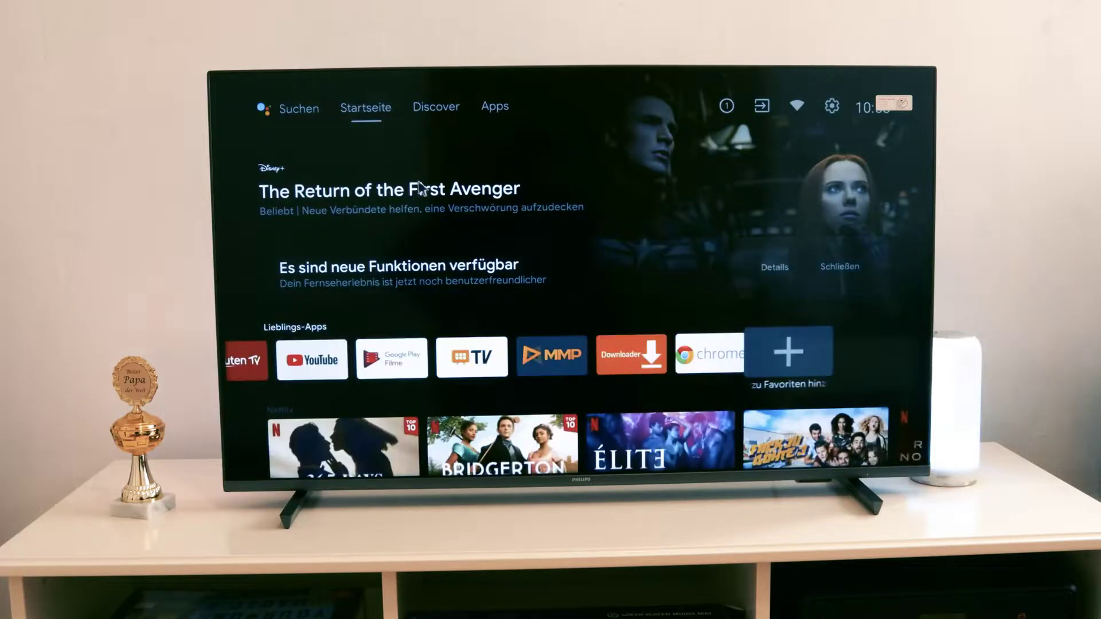
# Add Aptoide TV to Lieblings-Apps via the + tile
pyautogui.click(793, 354)
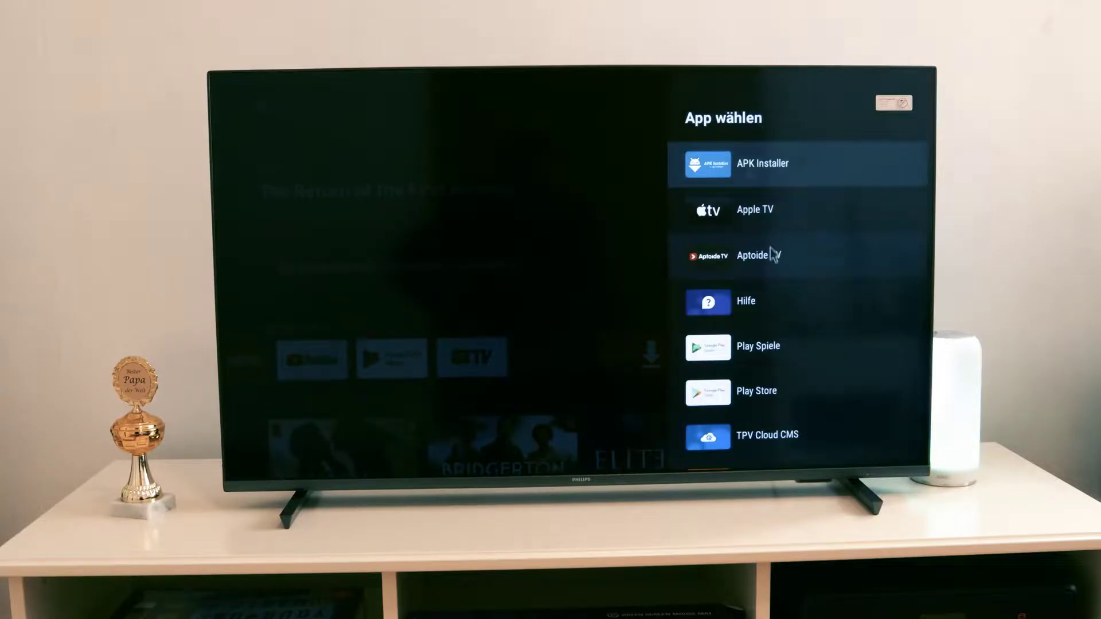
pyautogui.click(771, 263)
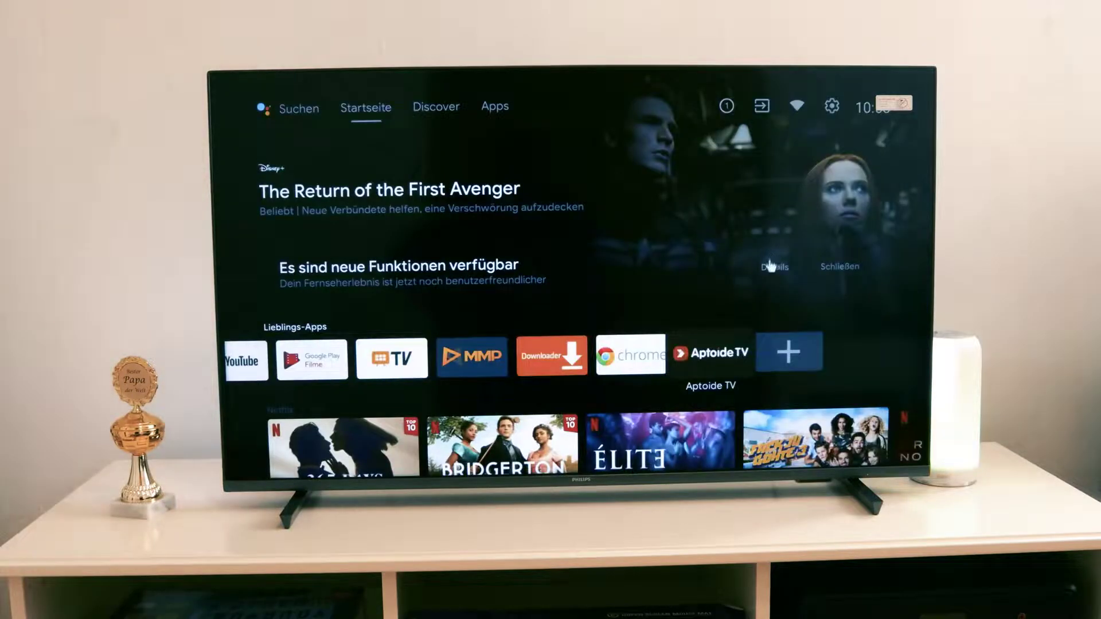
# Launch Aptoide TV, dismiss the update notice, and allow storage access
pyautogui.click(707, 368)
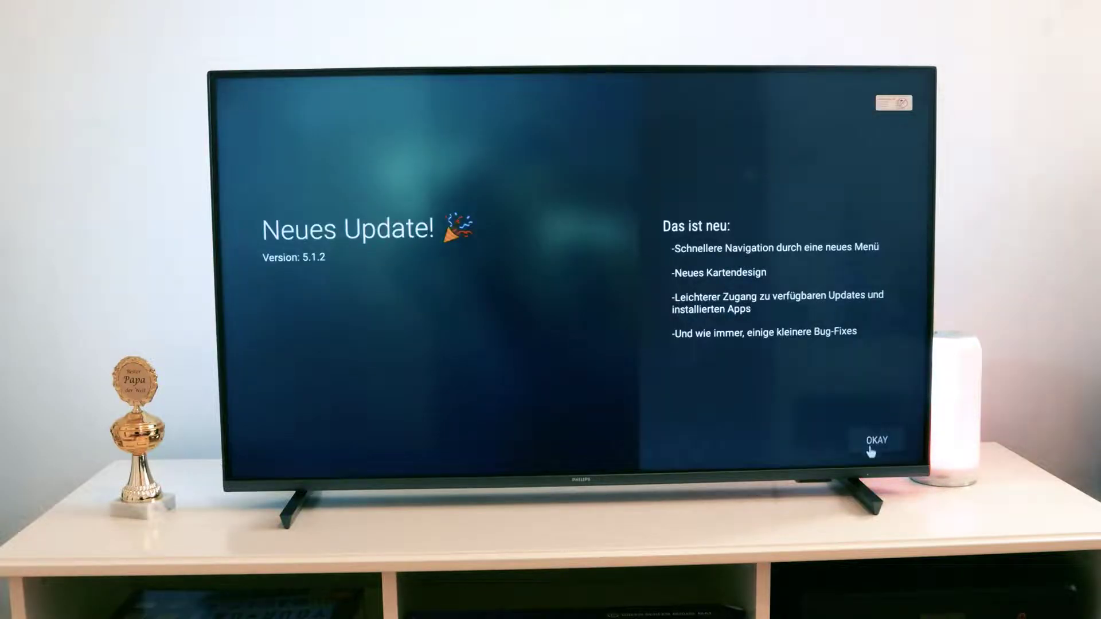
pyautogui.click(871, 447)
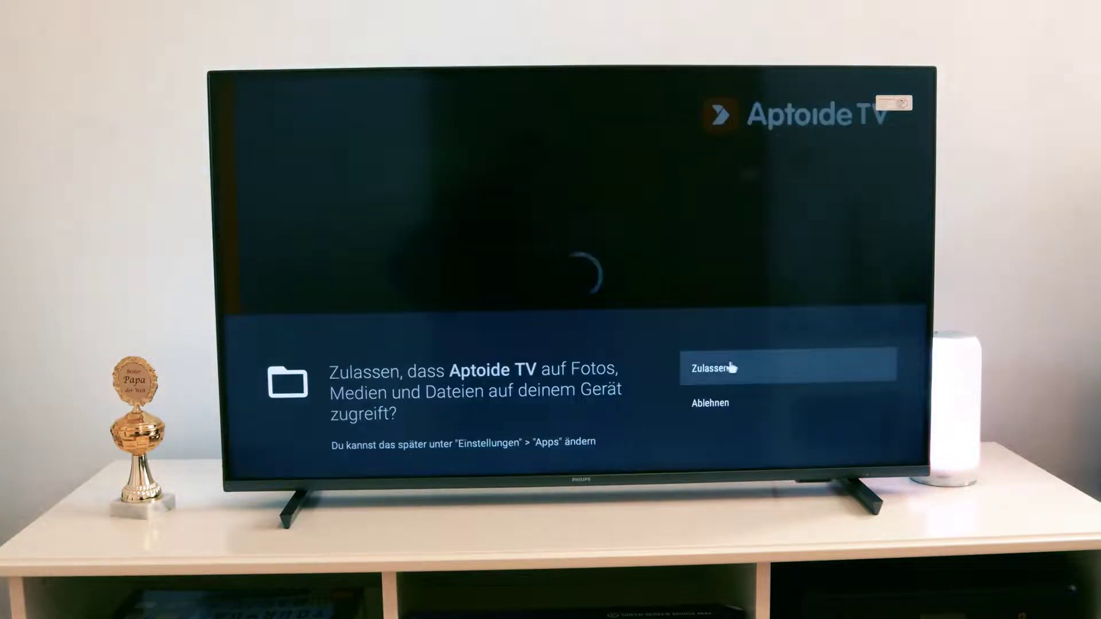
pyautogui.click(724, 370)
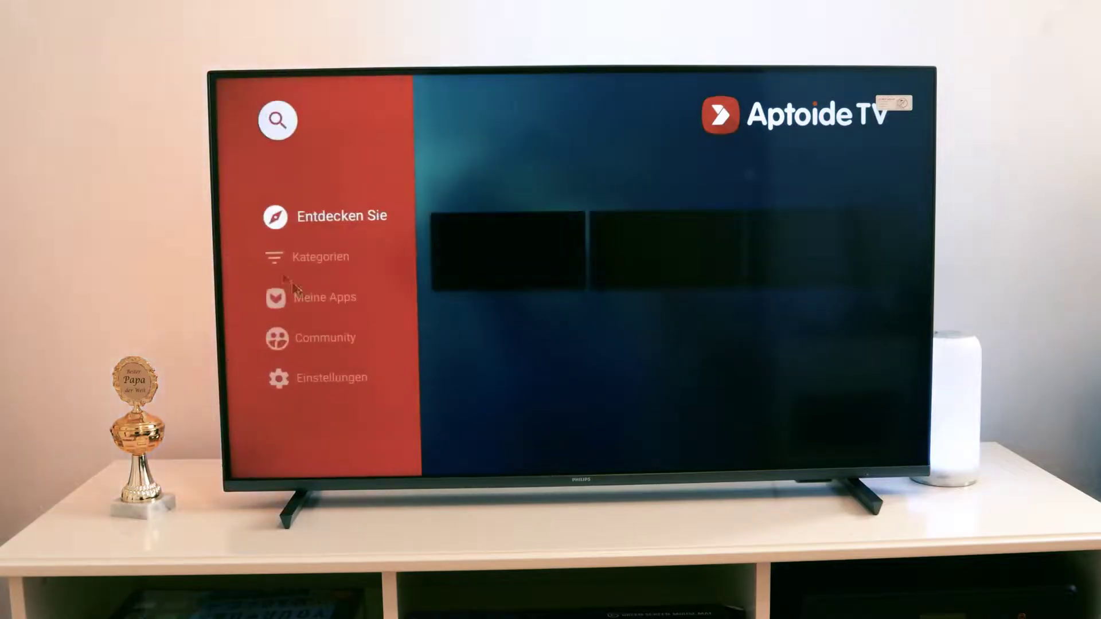
# Allow audio recording and search Aptoide TV for 'whatsapp messenger'
pyautogui.click(277, 122)
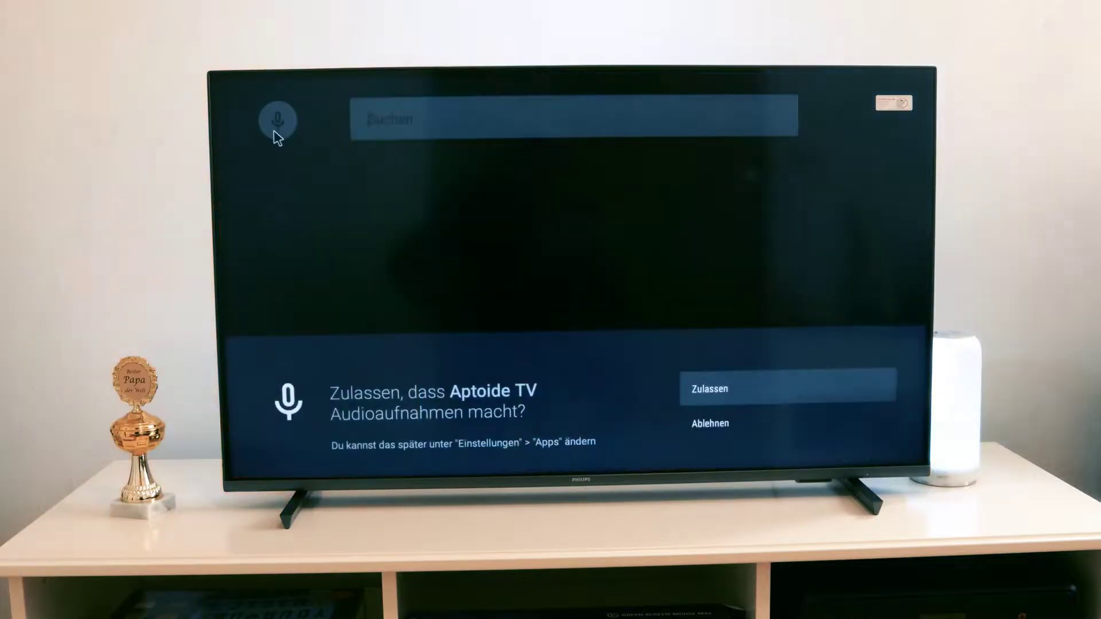
pyautogui.click(718, 389)
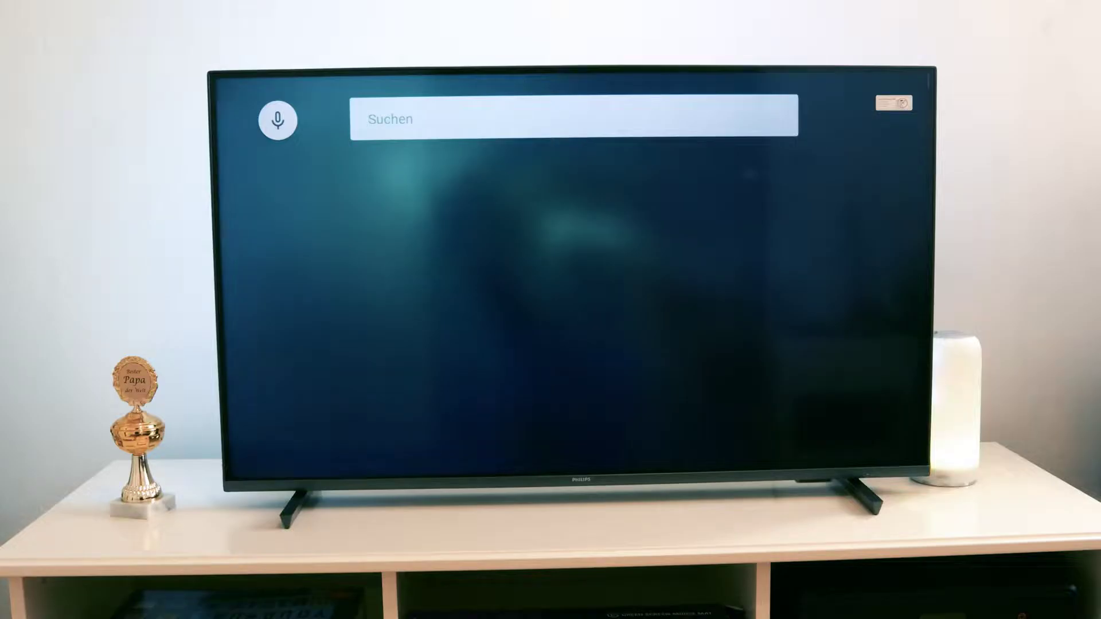
pyautogui.write('wh')
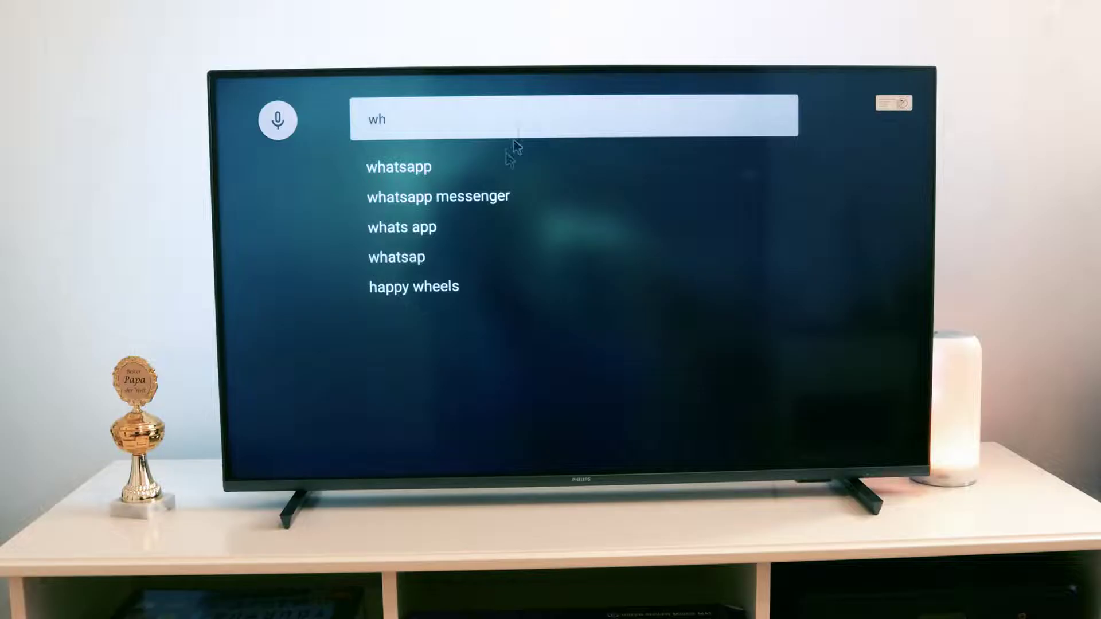
pyautogui.click(395, 204)
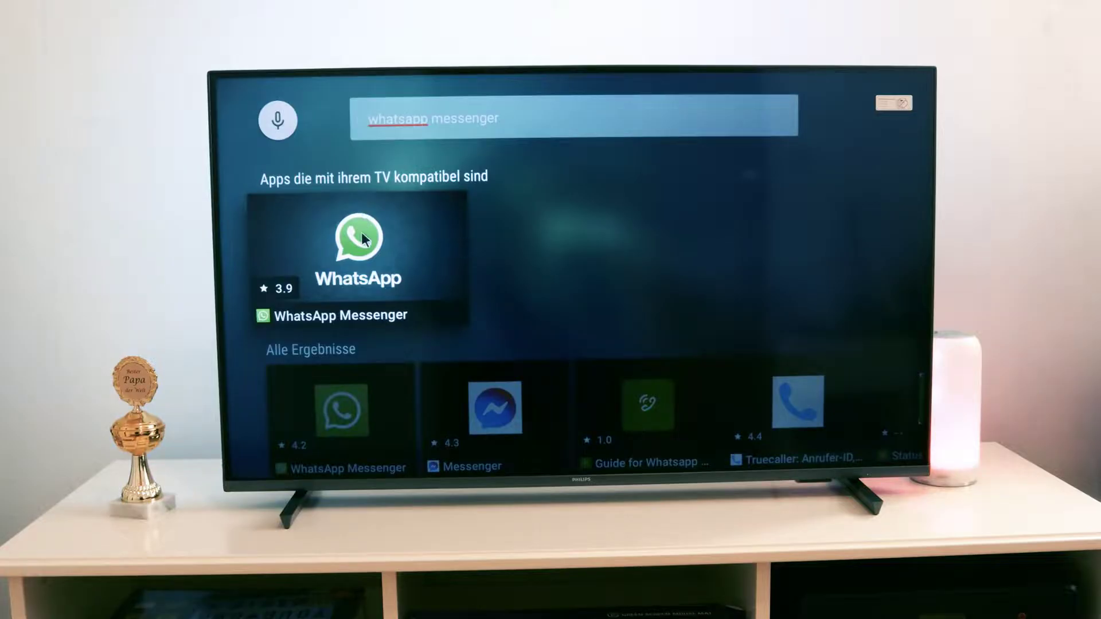
# Open the WhatsApp Messenger page from the search results
pyautogui.click(360, 213)
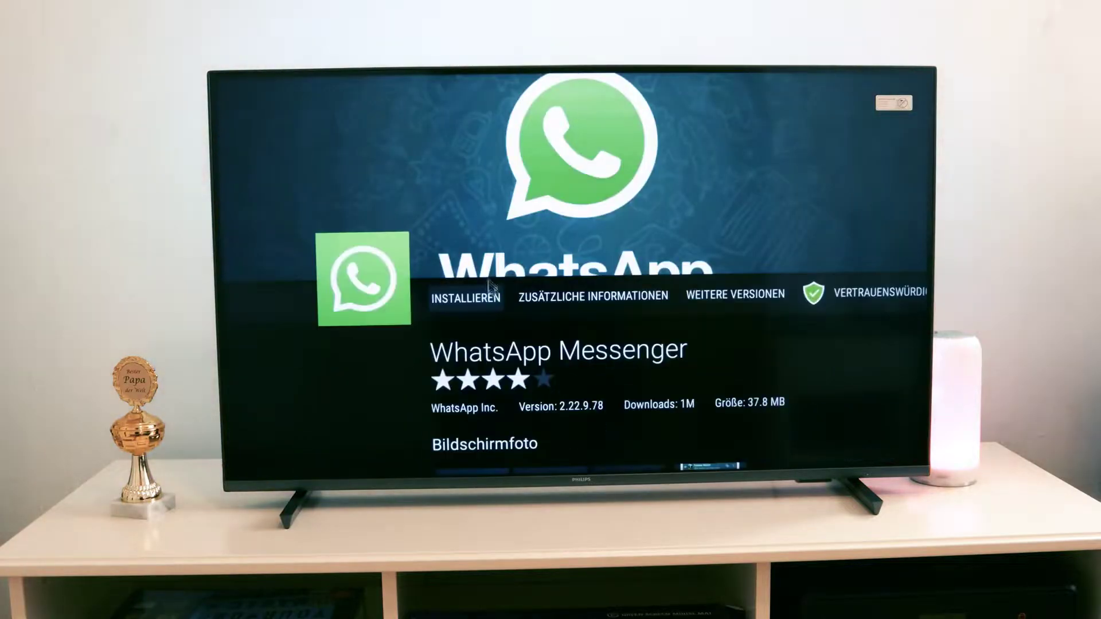
pyautogui.scroll(-3, 629, 379)
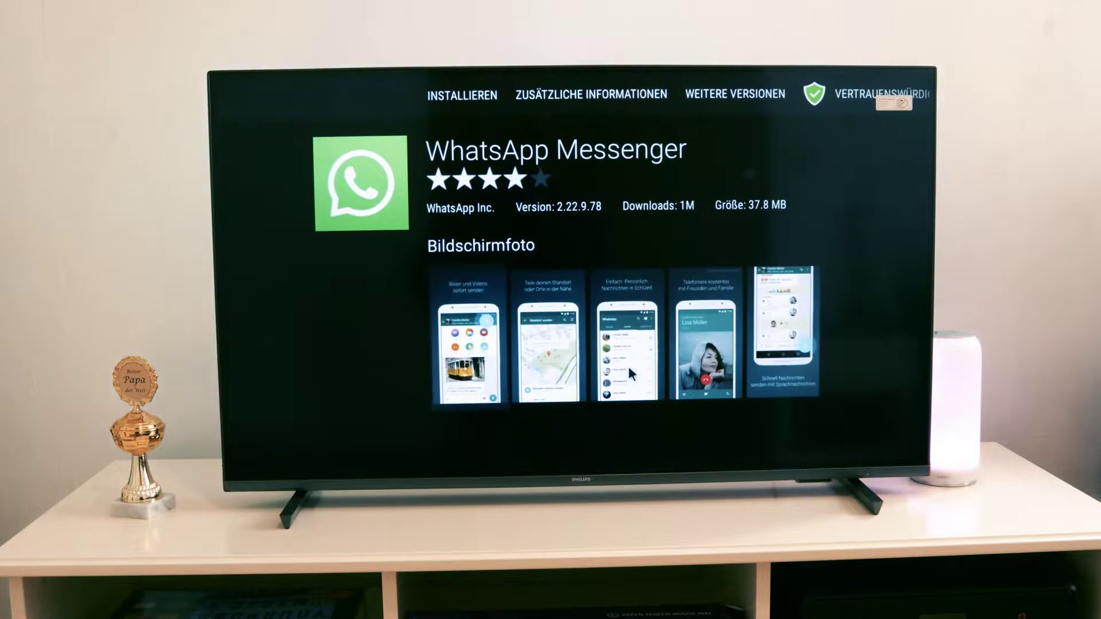
pyautogui.scroll(-5, 630, 367)
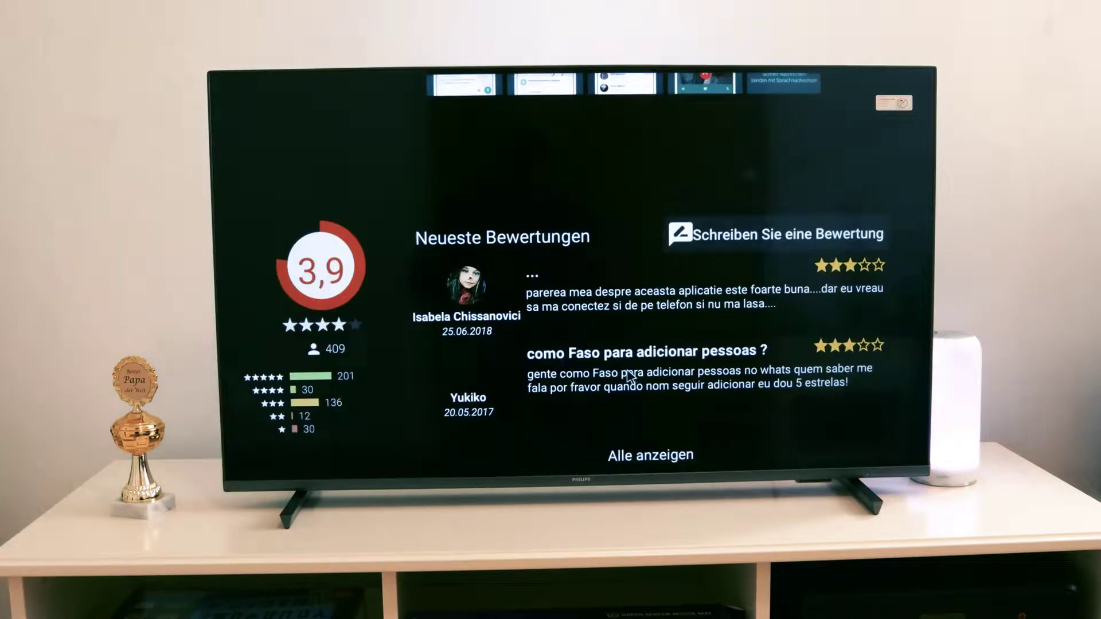
pyautogui.scroll(8, 607, 234)
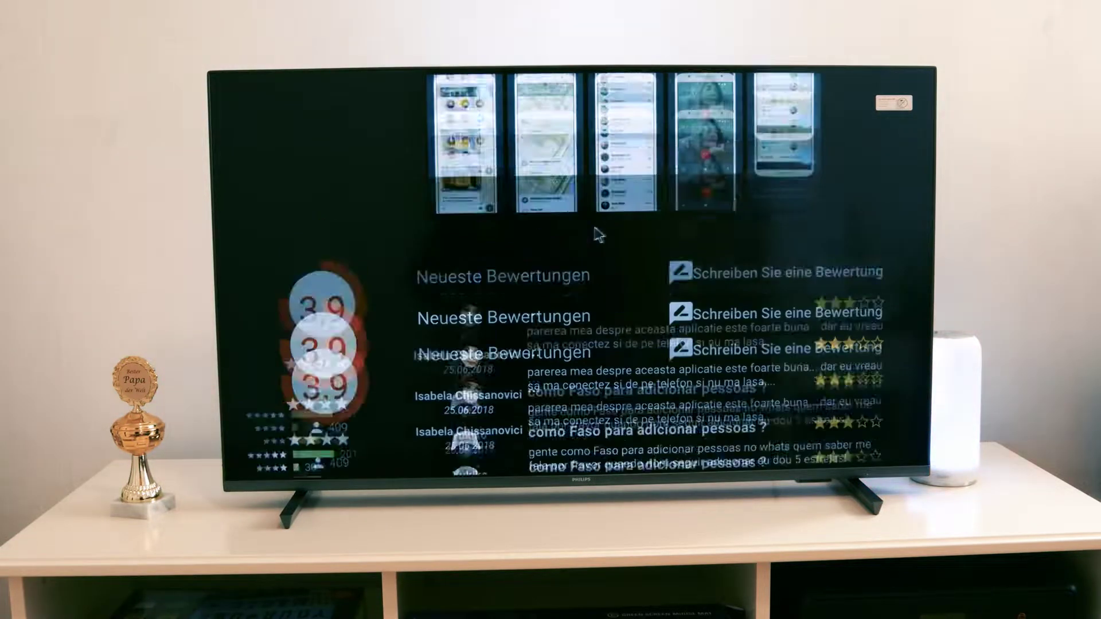
pyautogui.scroll(3, 607, 228)
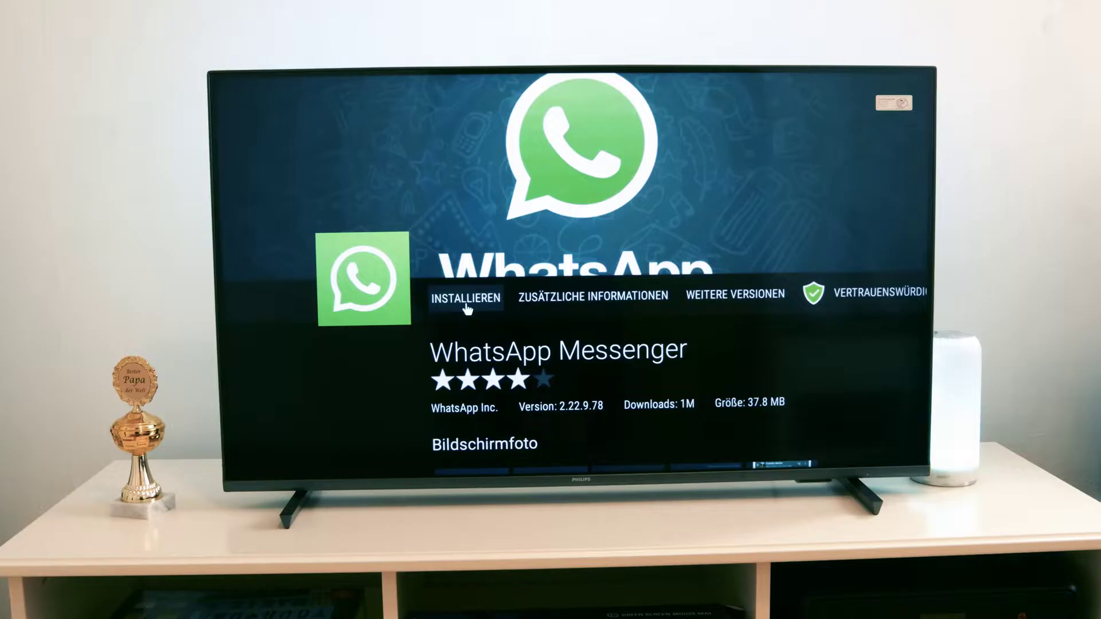
# Install WhatsApp Messenger via INSTALLIEREN and the system confirmation, then close the notice
pyautogui.click(466, 308)
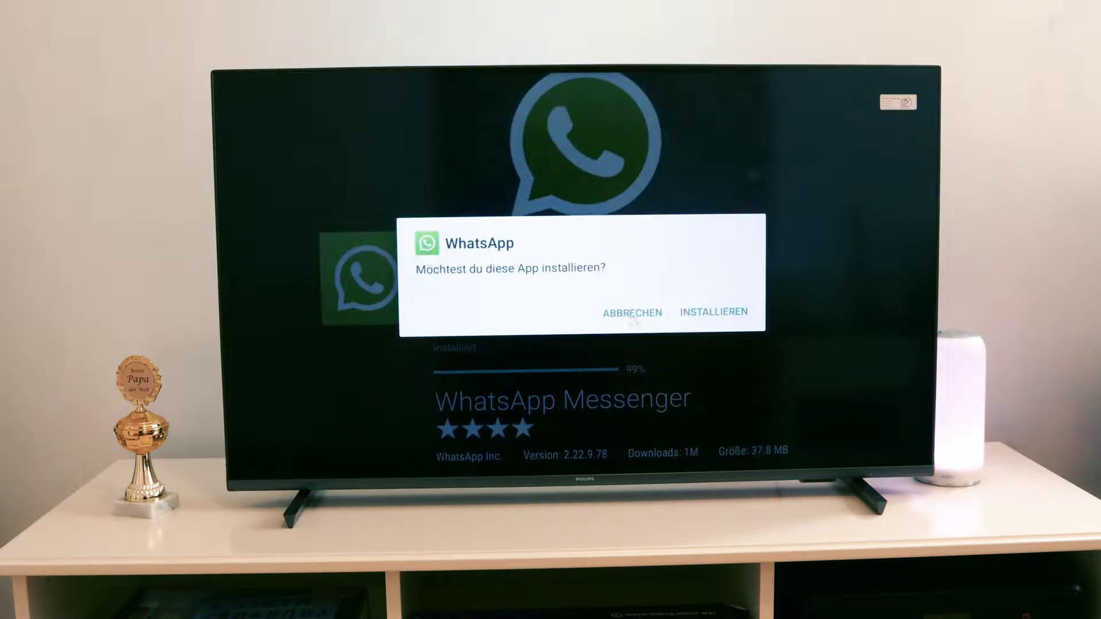
pyautogui.click(702, 315)
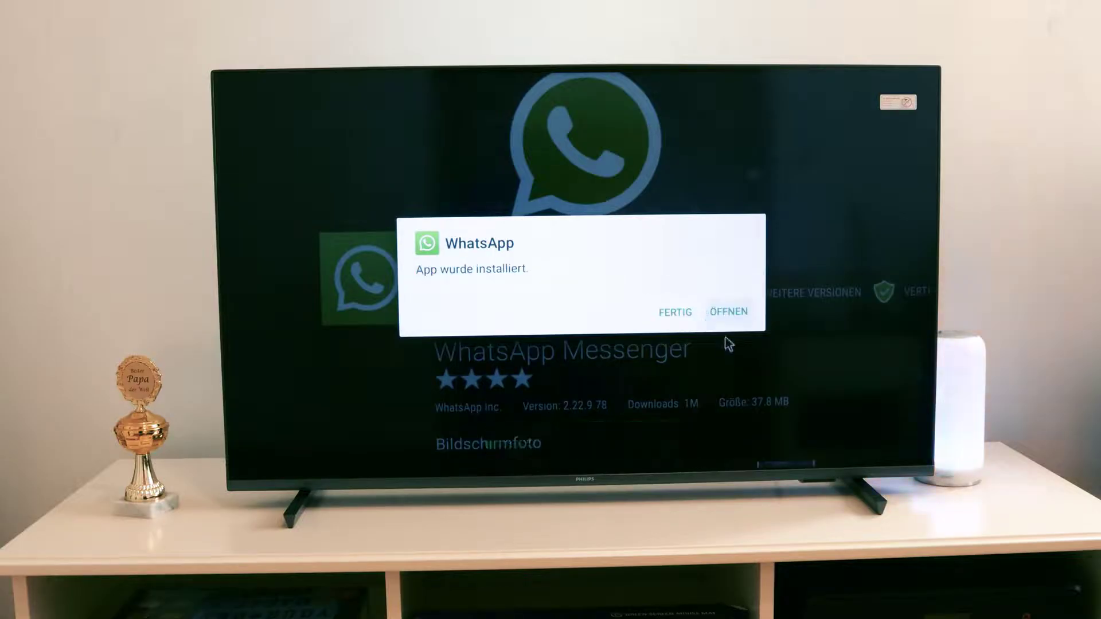
pyautogui.click(679, 322)
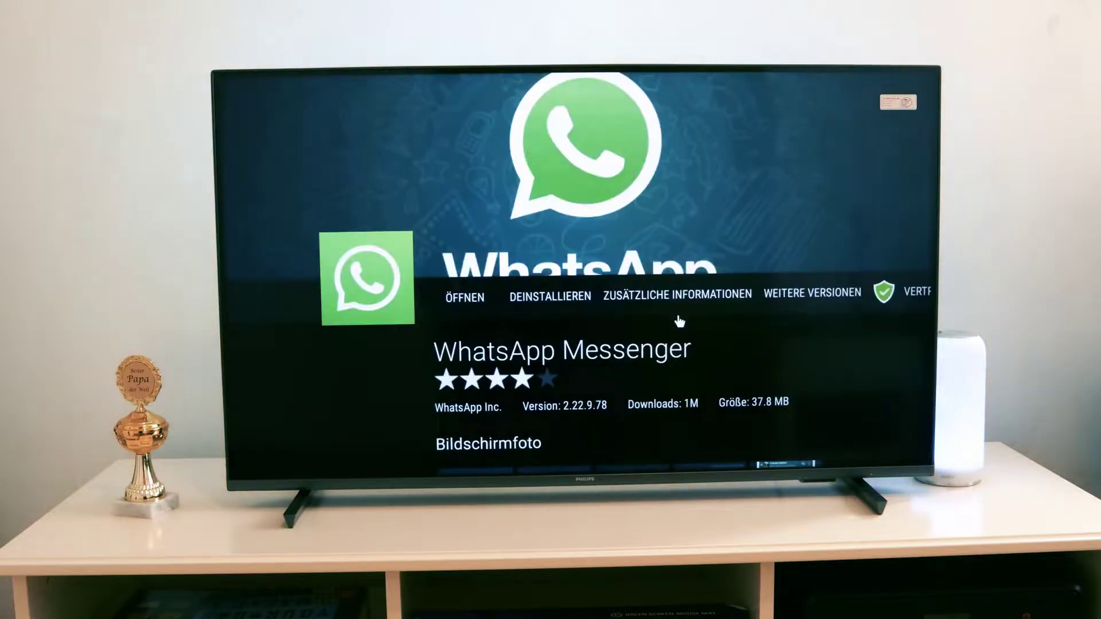
# Return from the installed apps grid to the launcher's Startseite
pyautogui.press('Escape')
pyautogui.scroll(5, 225, 121)
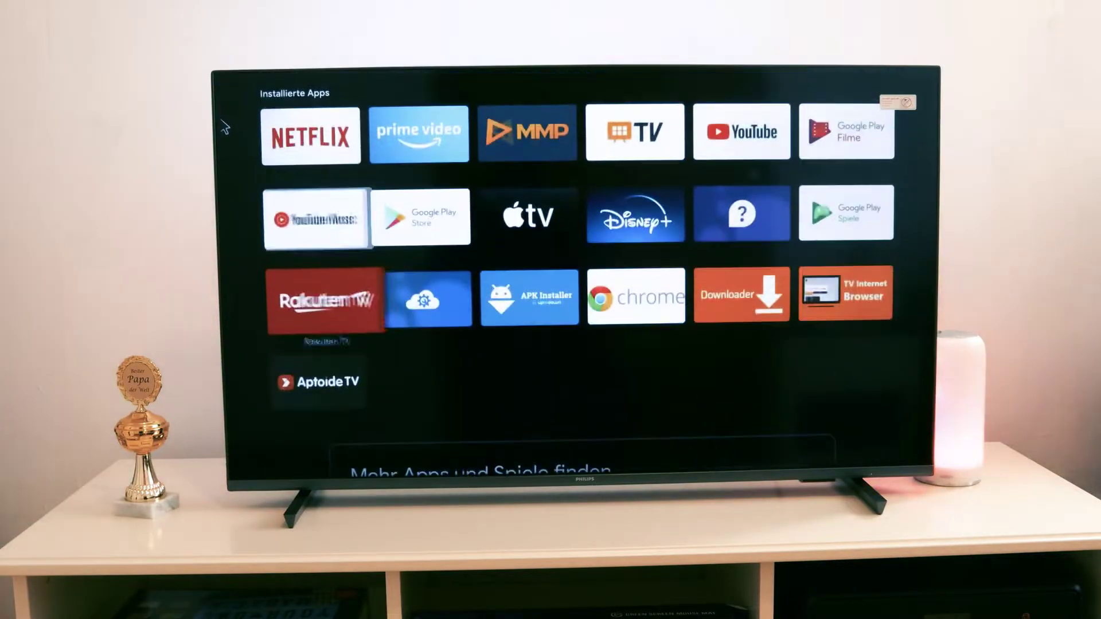
pyautogui.press('Right')
pyautogui.press('Right')
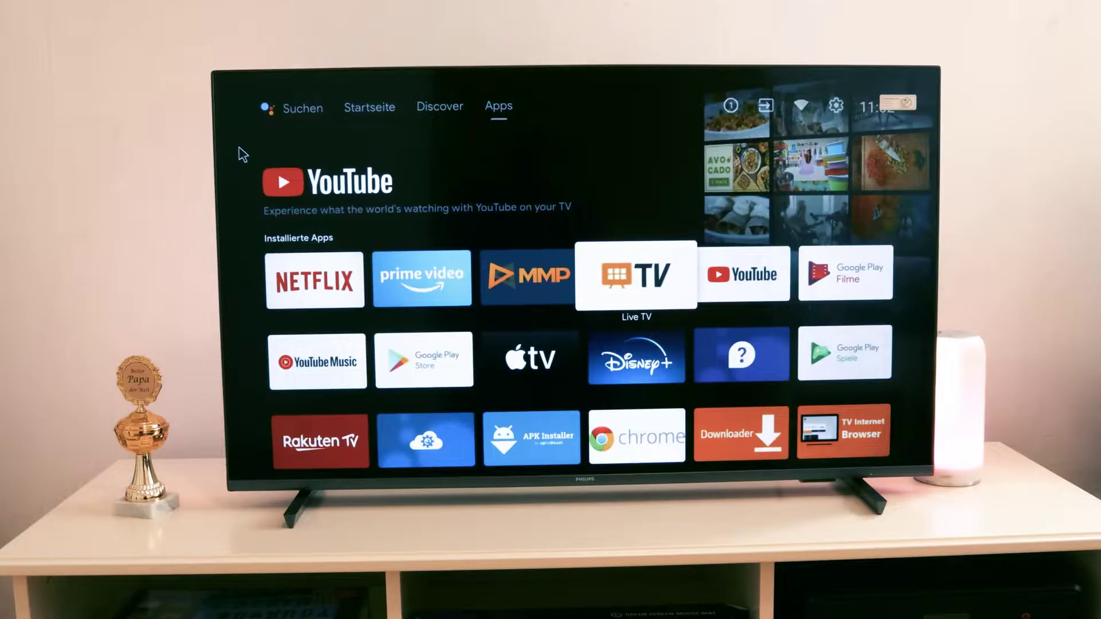
pyautogui.press('Right')
pyautogui.press('Right')
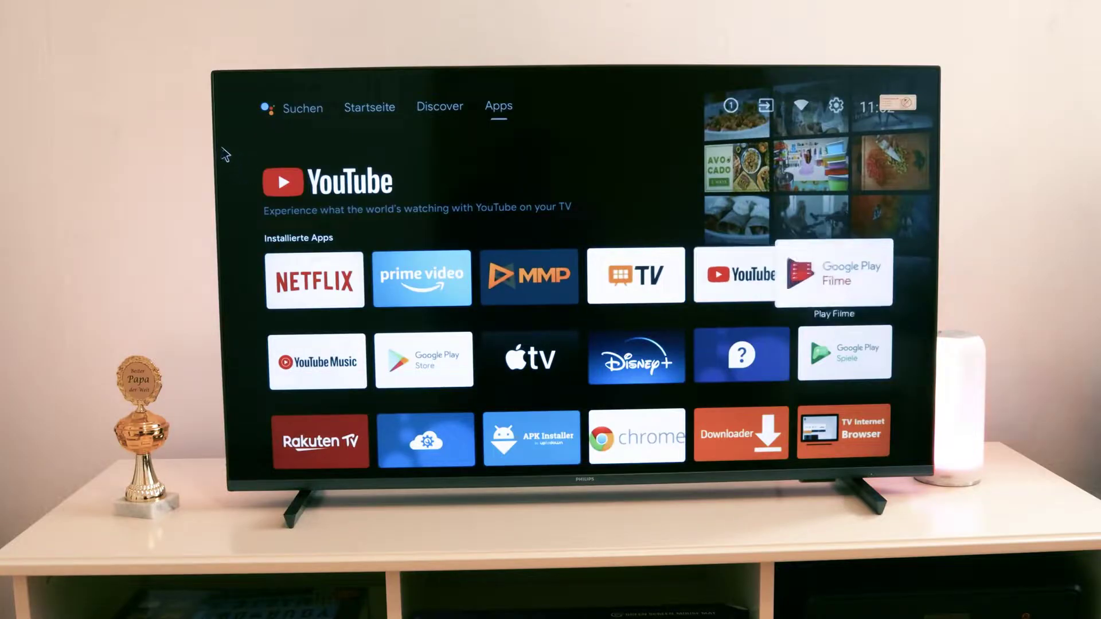
pyautogui.press('Left')
pyautogui.press('Left')
pyautogui.press('Up')
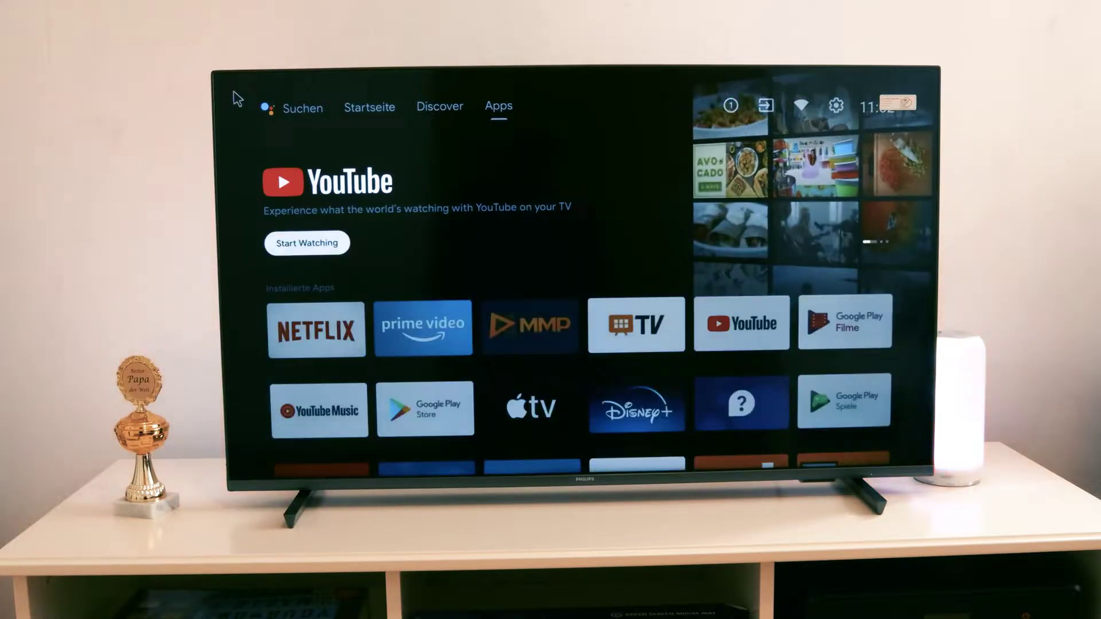
pyautogui.press('Up')
pyautogui.press('Left')
pyautogui.press('Left')
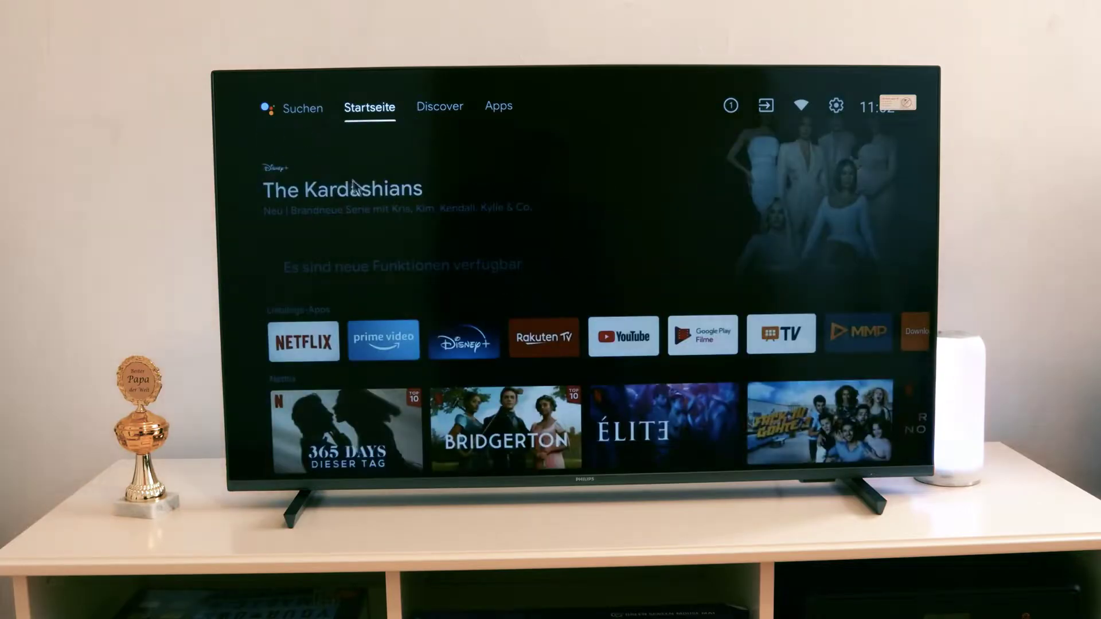
# Dismiss the app chooser and move right in Lieblings-Apps to Aptoide TV
pyautogui.click(370, 200)
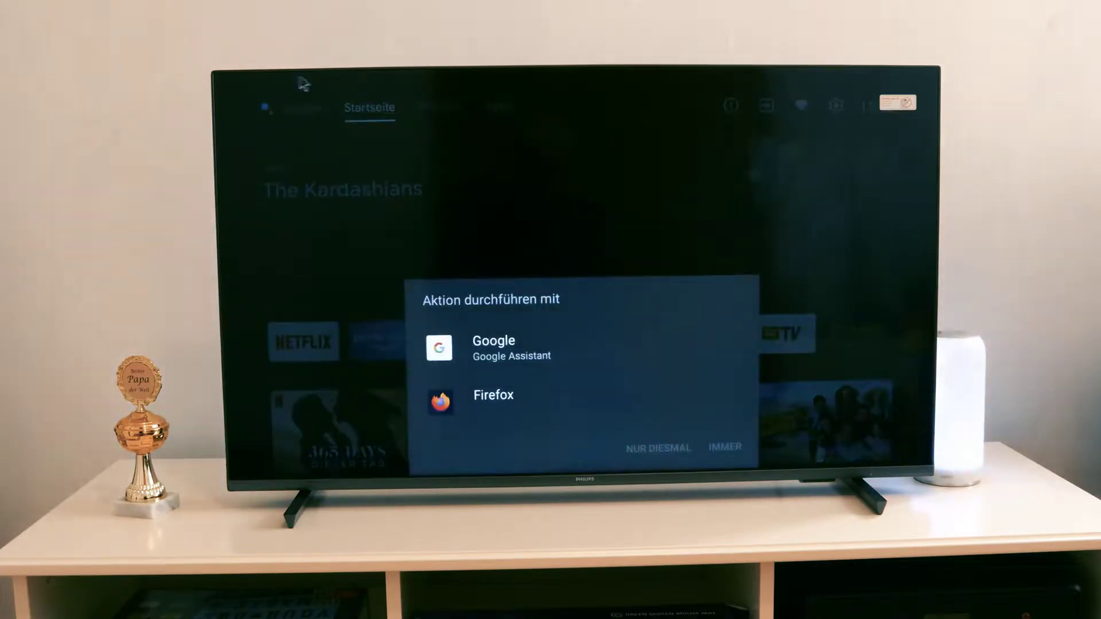
pyautogui.press('Escape')
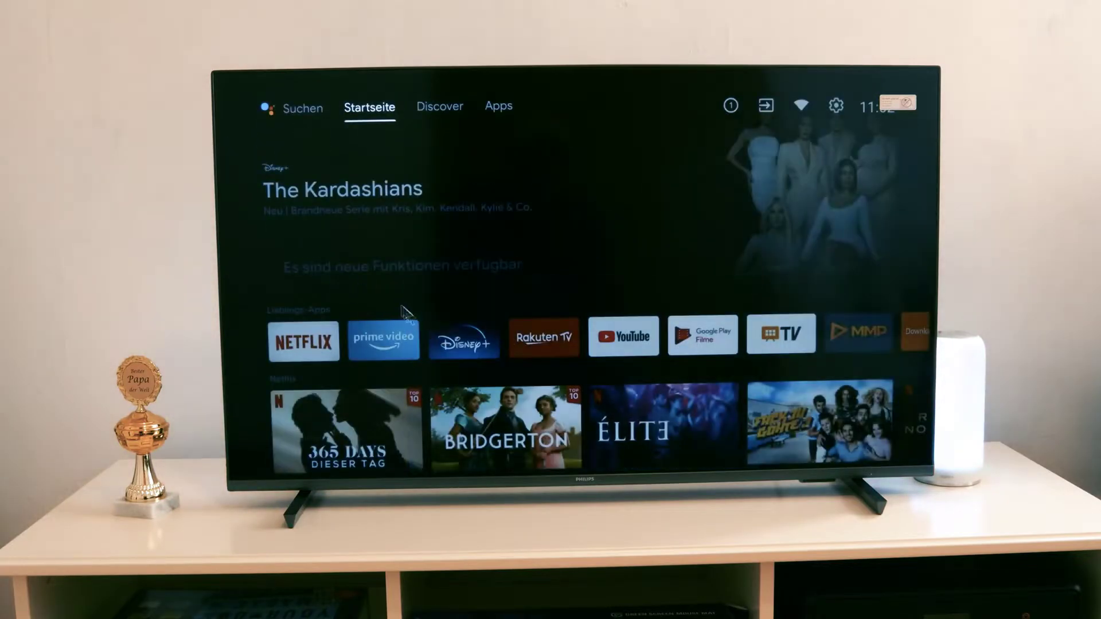
pyautogui.press('Right')
pyautogui.press('Right')
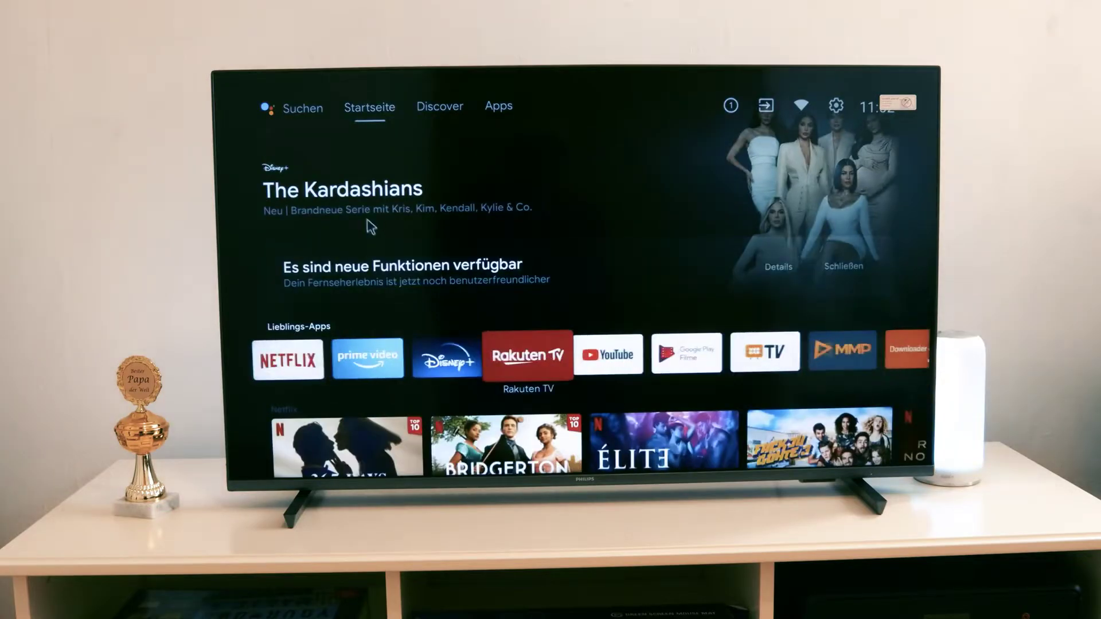
pyautogui.press('Right')
pyautogui.press('Right')
pyautogui.press('Right')
pyautogui.press('Right')
pyautogui.press('Right')
pyautogui.press('Right')
pyautogui.press('Right')
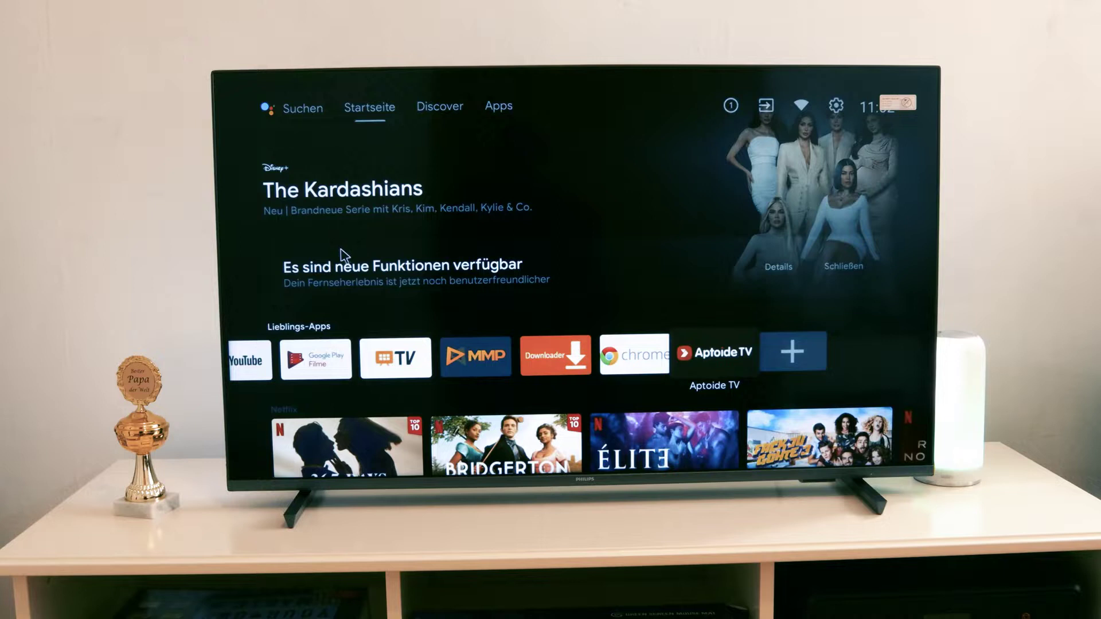
# Launch WhatsApp Messenger from Aptoide TV's Meine Apps installed list
pyautogui.click(691, 360)
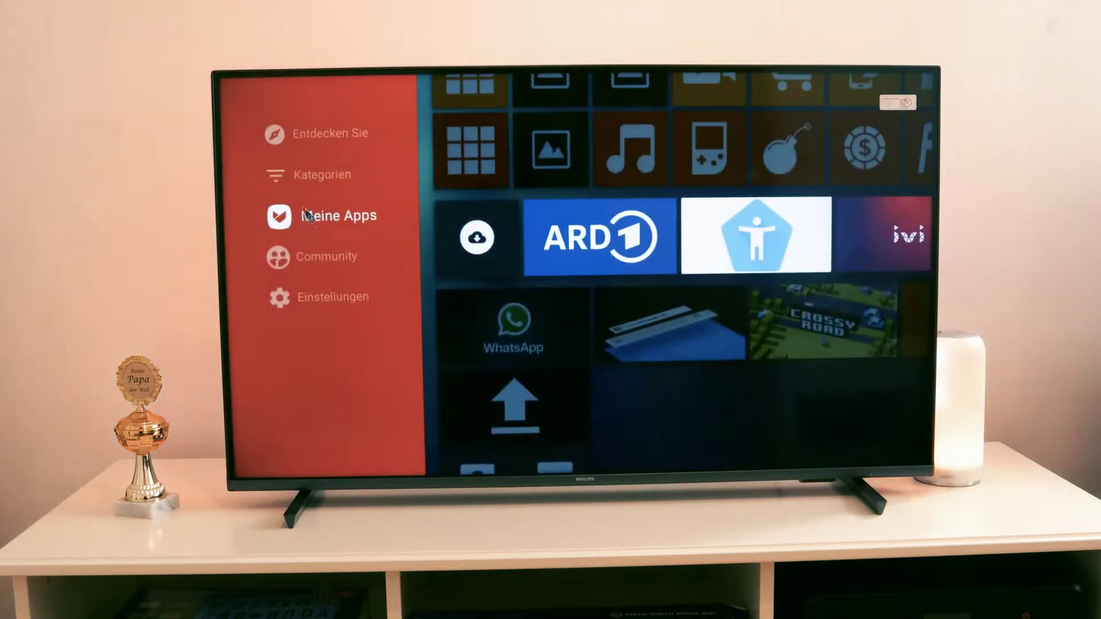
pyautogui.scroll(-3, 675, 325)
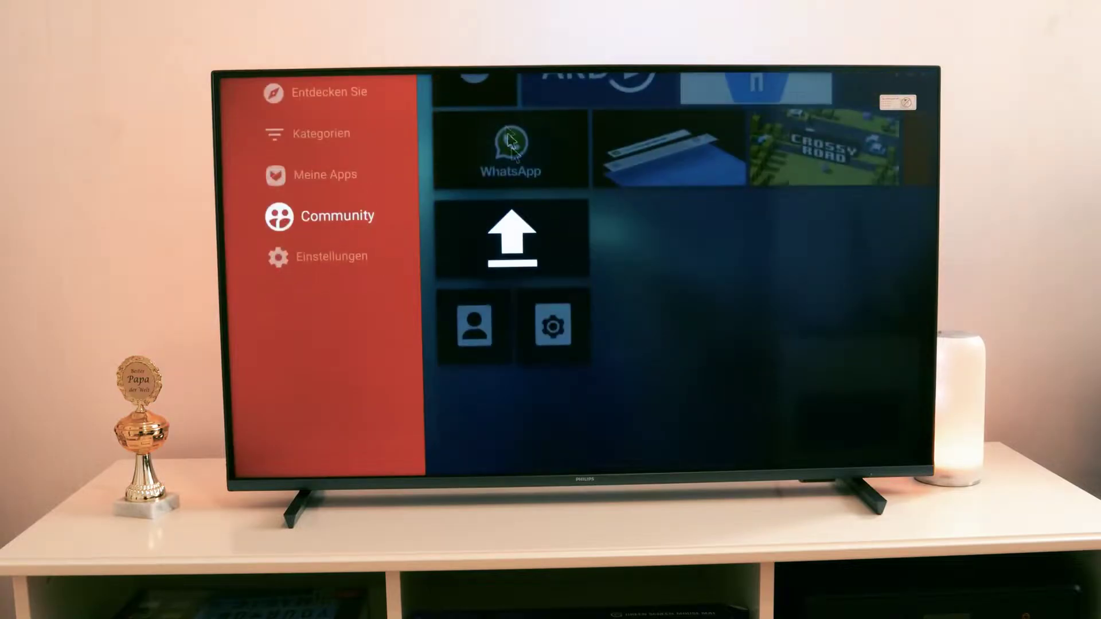
pyautogui.click(523, 154)
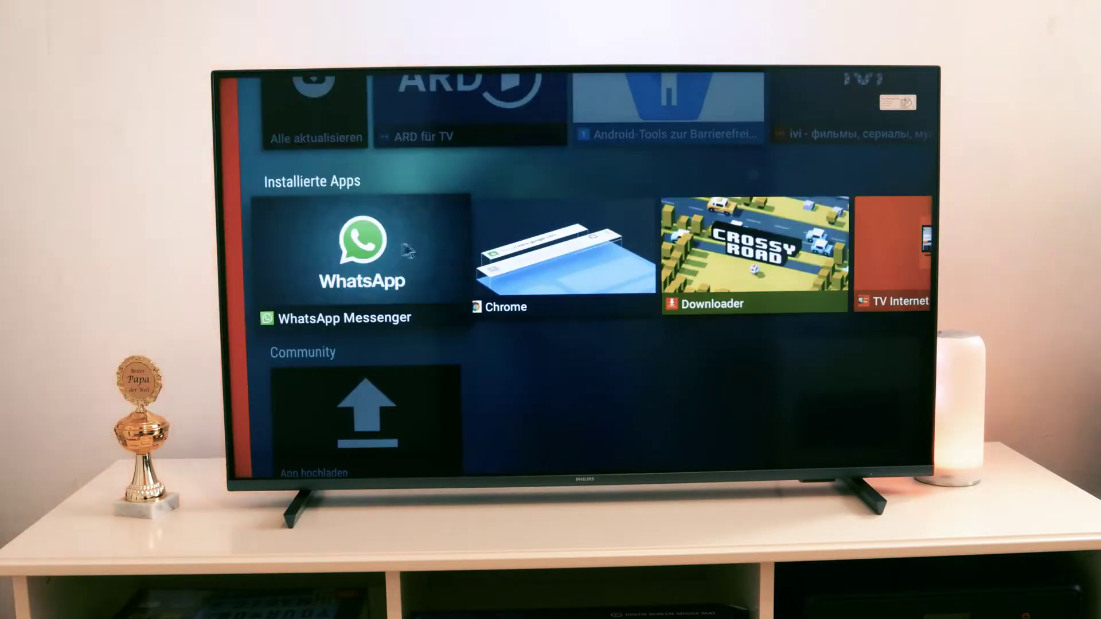
pyautogui.click(362, 255)
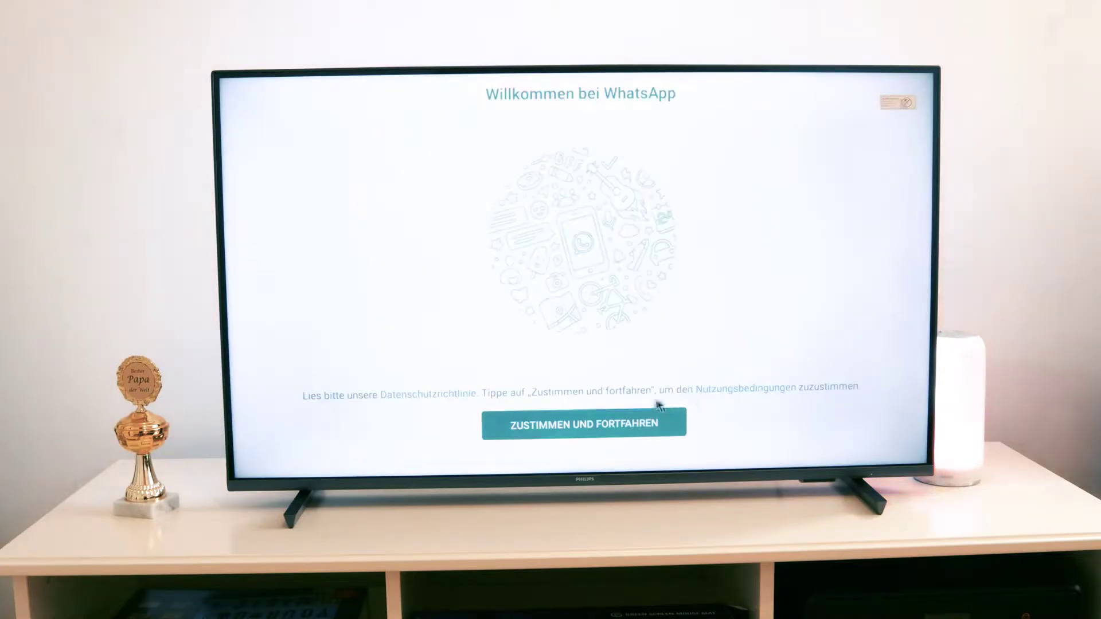
# Accept WhatsApp's terms (ZUSTIMMEN UND FORTFAHREN) to reach phone number entry
pyautogui.click(626, 423)
pyautogui.click(628, 422)
pyautogui.click(627, 422)
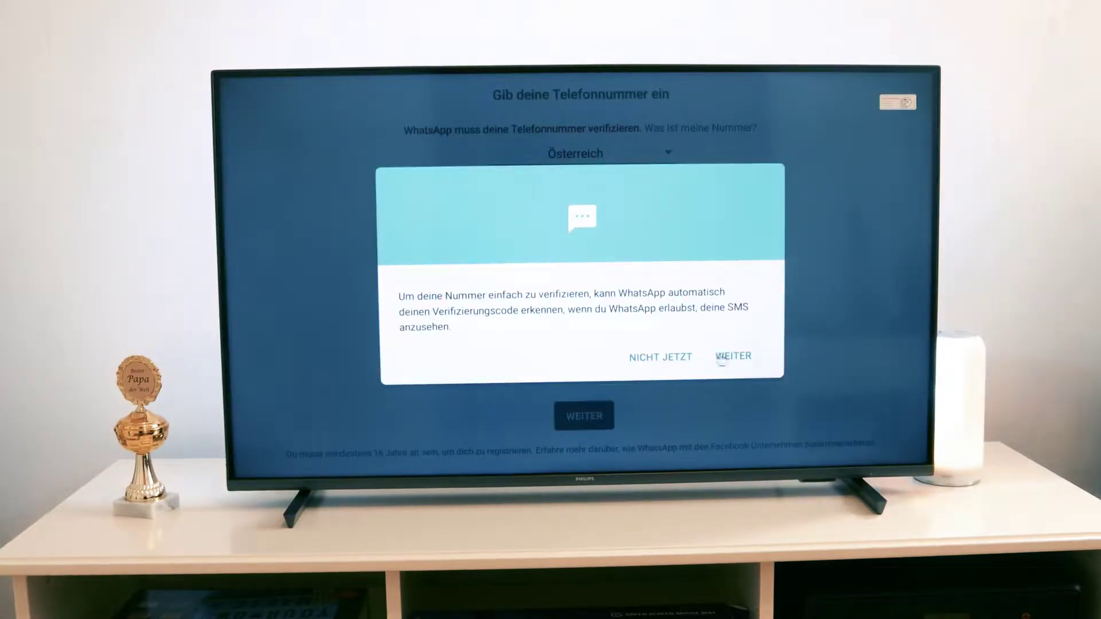
# Verify the number with automatic code detection, choose NICHT JETZT for contacts and ABBRECHEN for backup
pyautogui.click(667, 358)
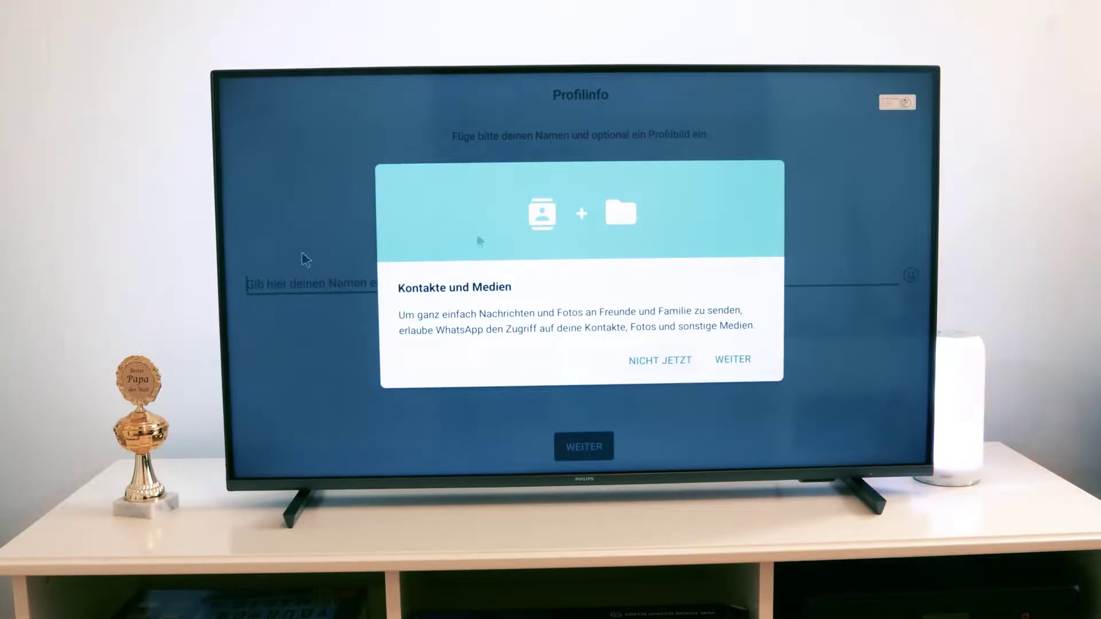
pyautogui.click(672, 366)
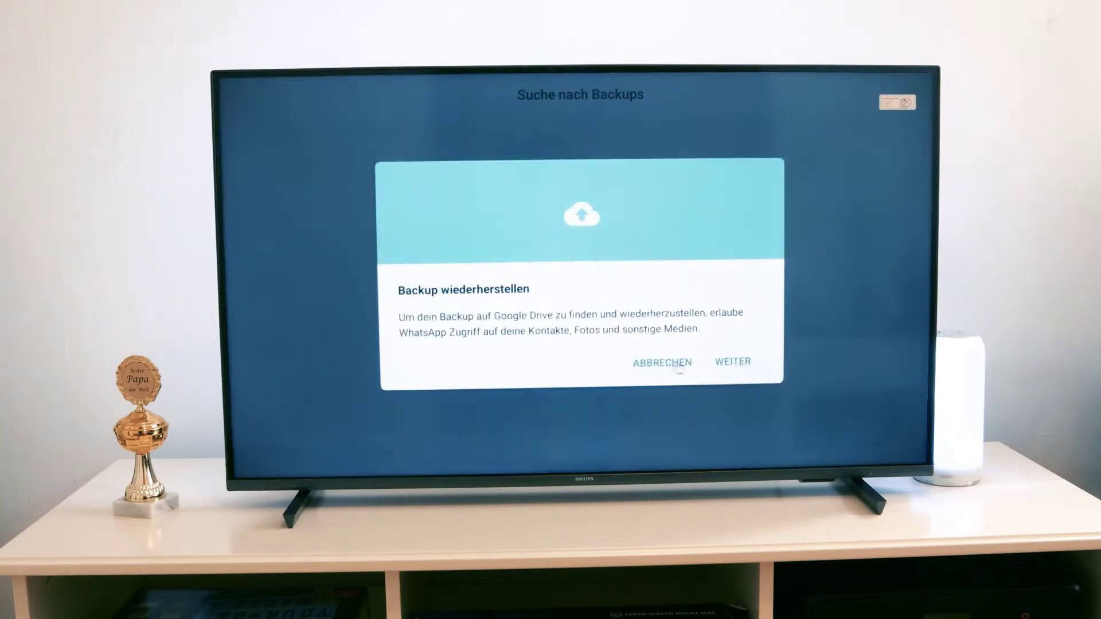
pyautogui.click(653, 365)
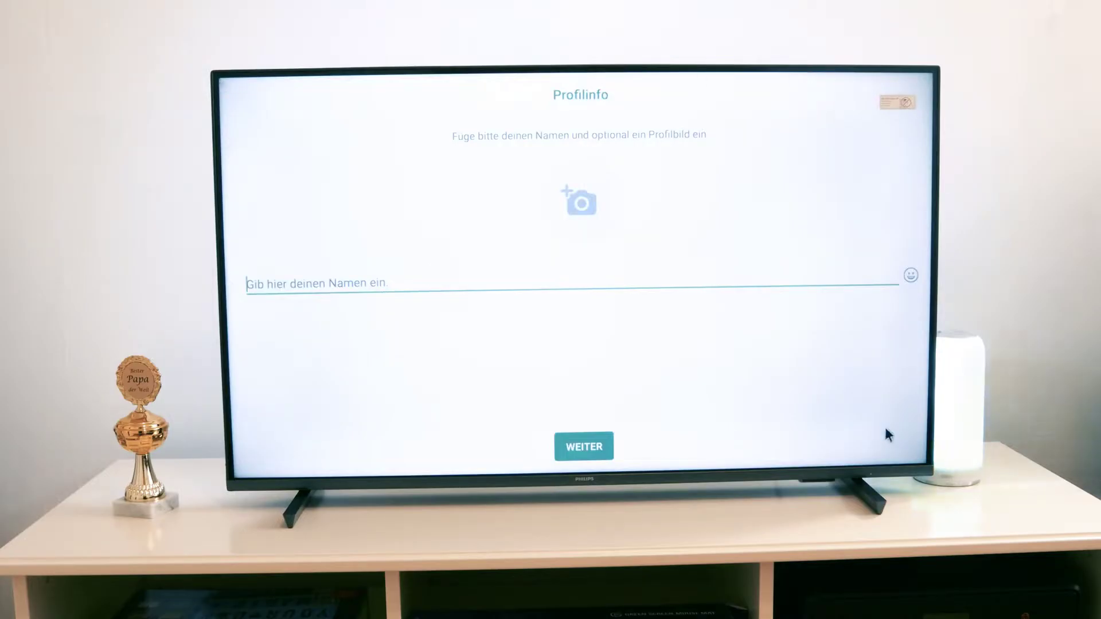
pyautogui.write('test teccchnikpower')
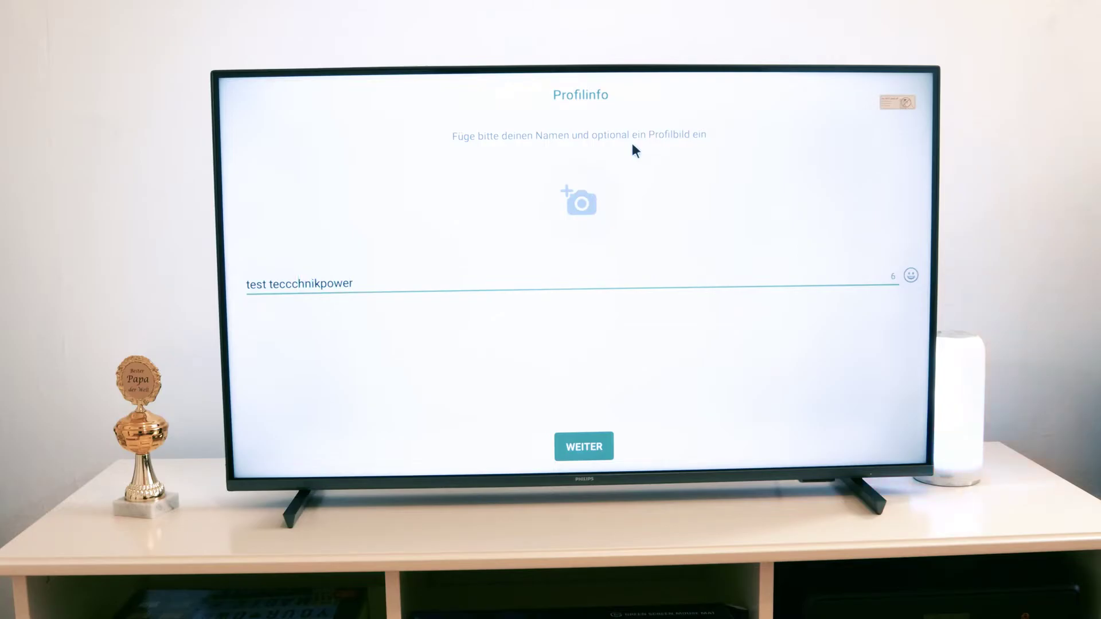
# Delete the doubled letters from the profile name and confirm it with WEITER
pyautogui.press('BackSpace')
pyautogui.press('BackSpace')
pyautogui.click(593, 455)
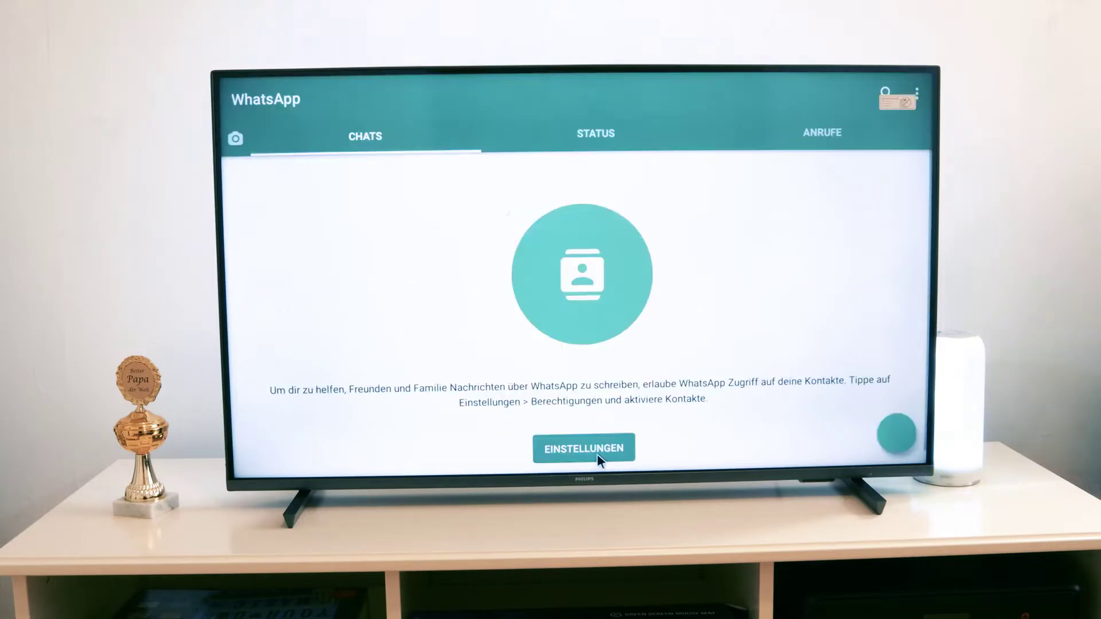